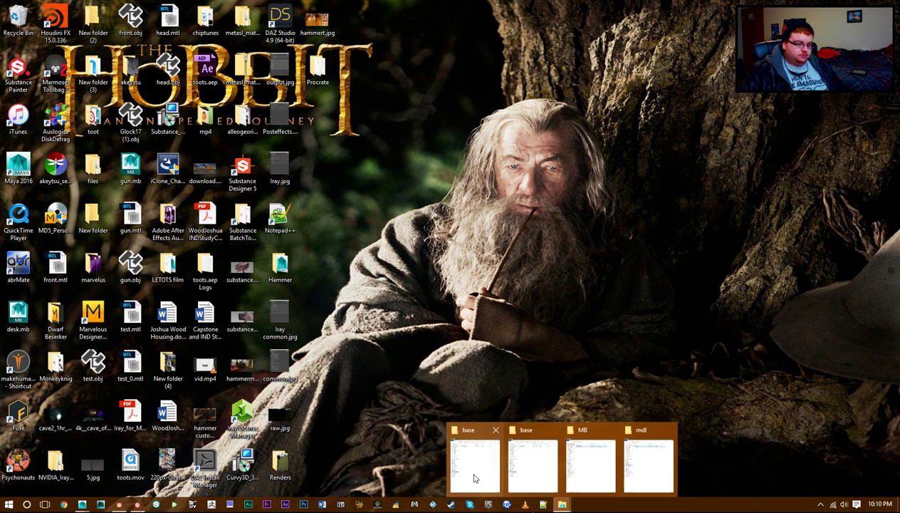
Bring up the Substance Designer iray/alg/base folder and the NVIDIA Corporation mdl/alg/base folder side by side.
click(471, 476)
mouse_move(562, 504)
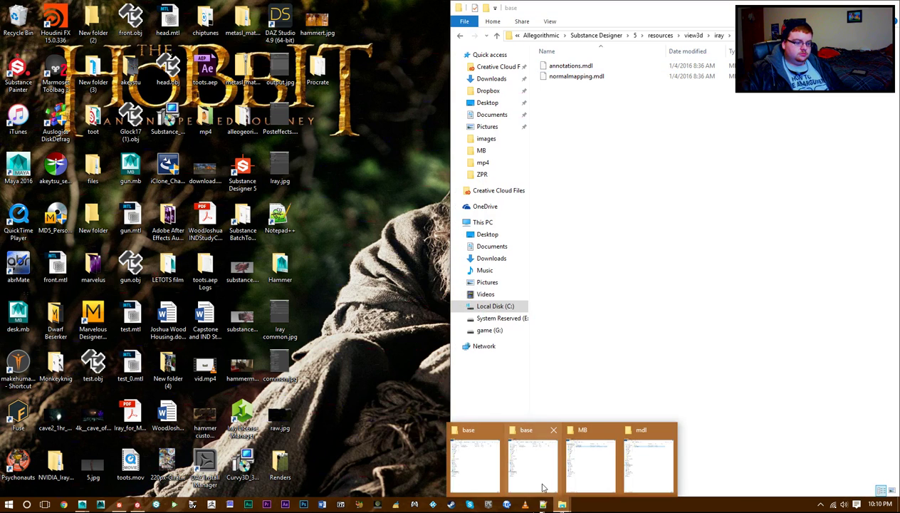
click(540, 477)
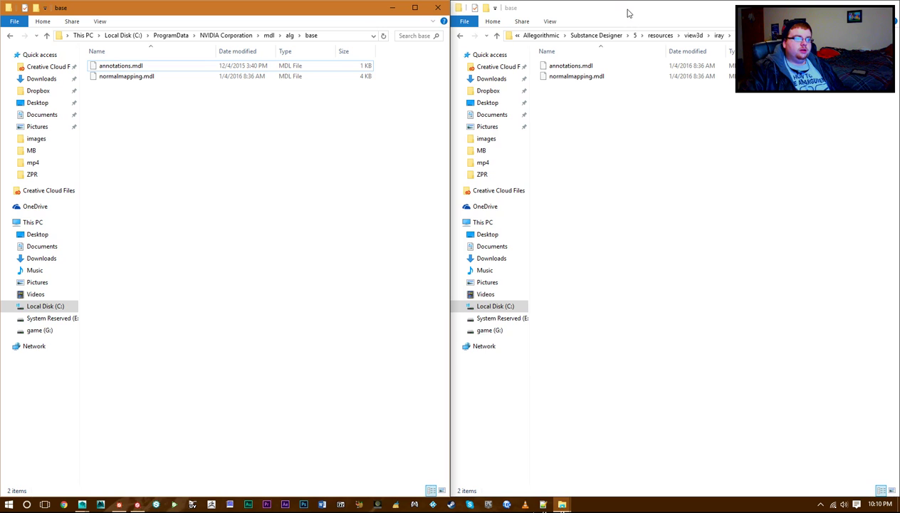
Examine the full path of the Substance Designer base folder, starting from C:\Program Files\Allegorithmic.
drag(627, 14, 554, 1)
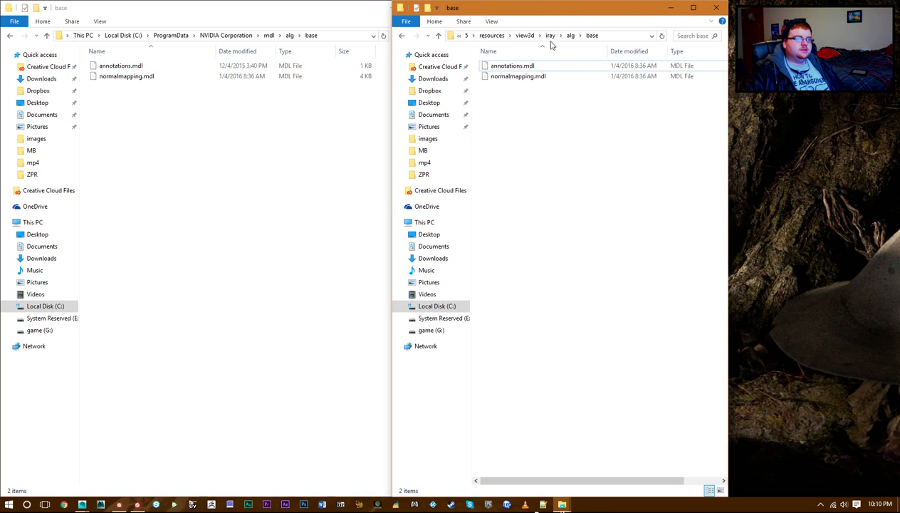
click(617, 39)
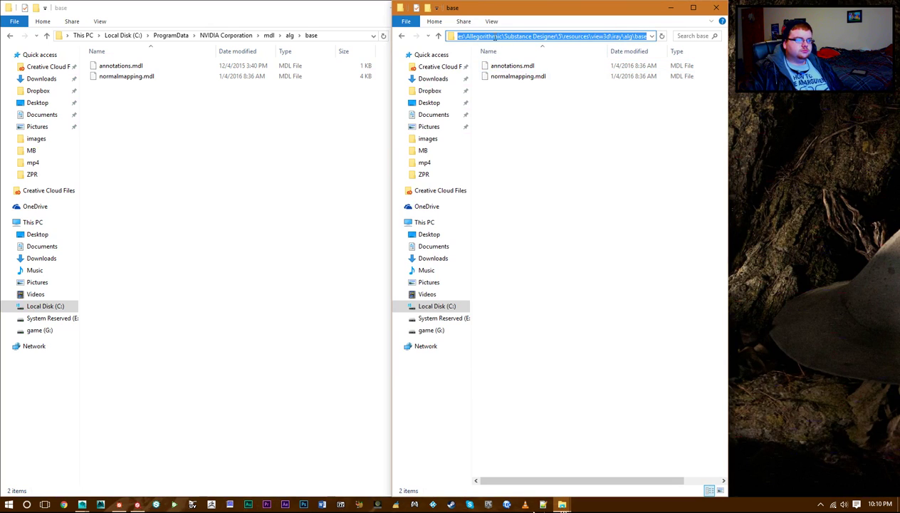
drag(495, 37, 453, 36)
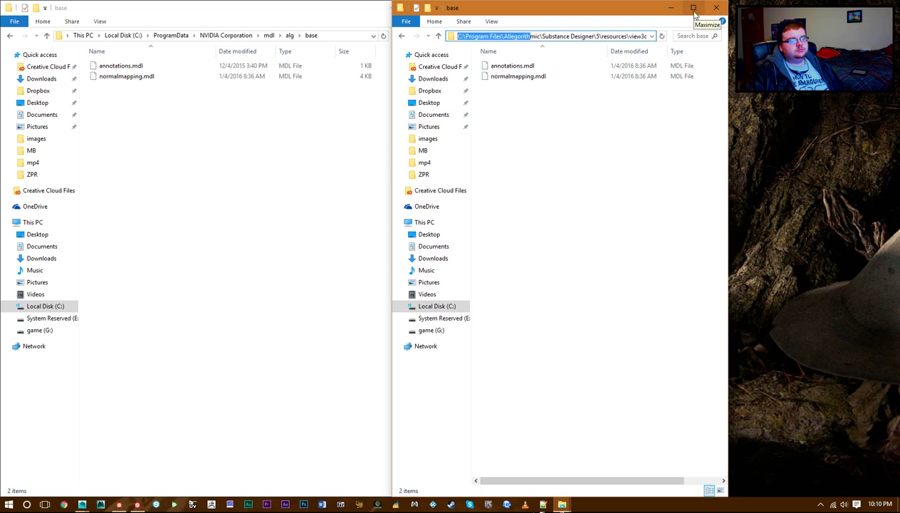
drag(629, 15, 875, 3)
double_click(535, 3)
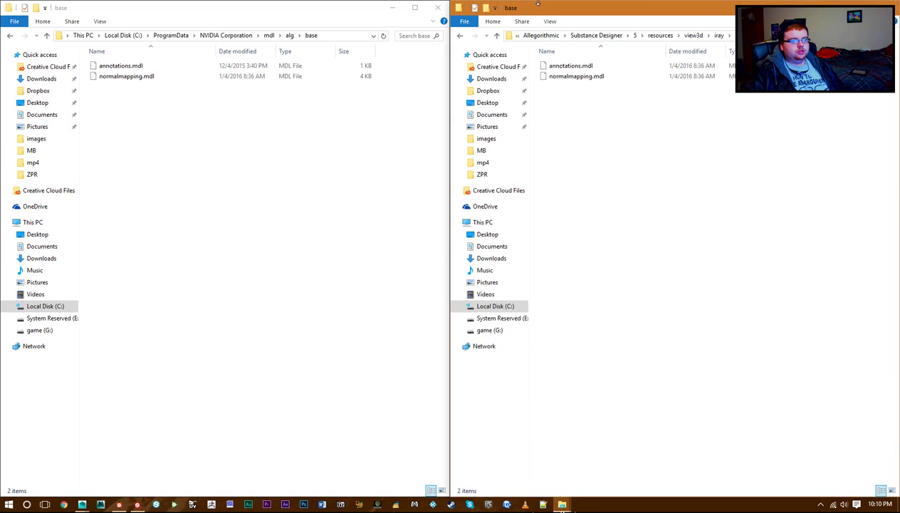
Compare the Substance Designer base folder's path with the NVIDIA one by stacking the two windows, and restore the side-by-side layout.
drag(643, 5, 1, 43)
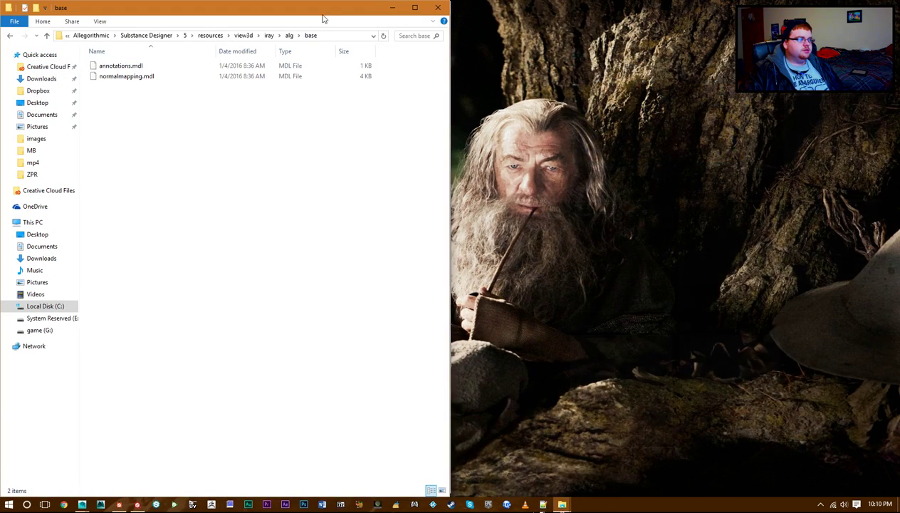
click(322, 17)
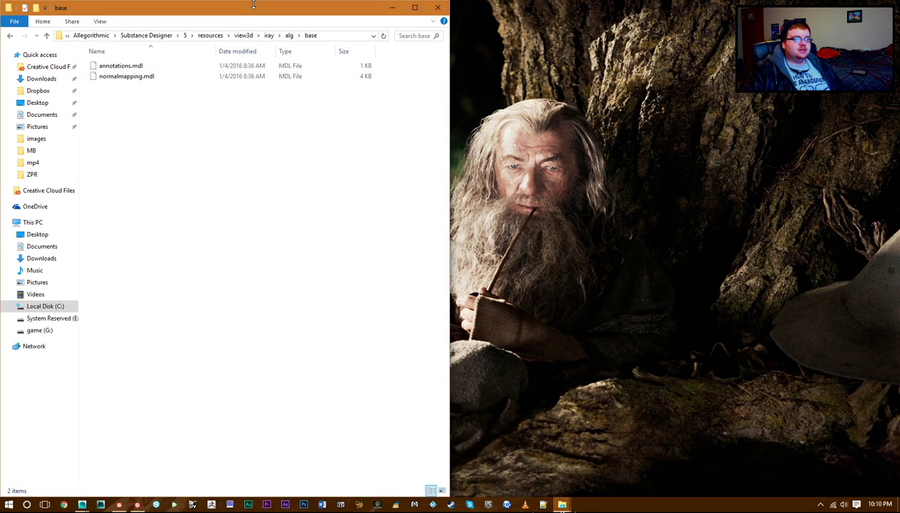
drag(442, 1, 468, 146)
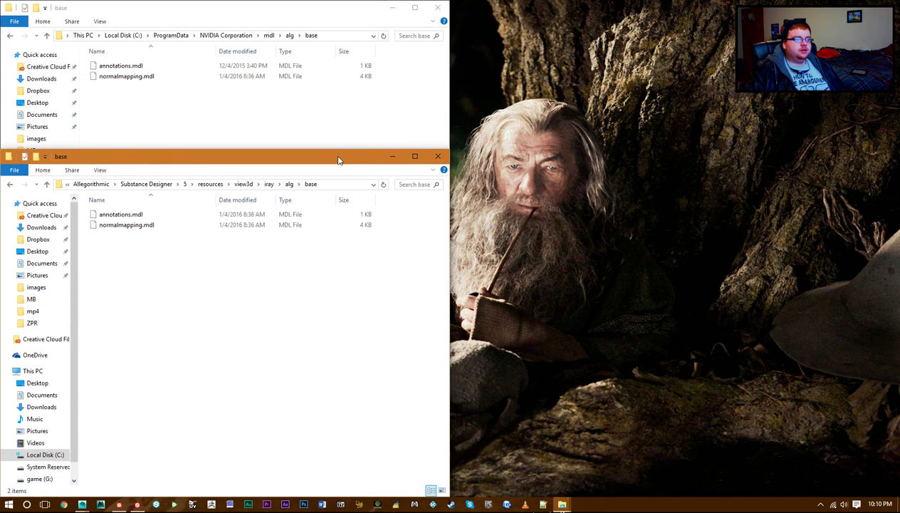
drag(342, 155, 898, 1)
double_click(676, 2)
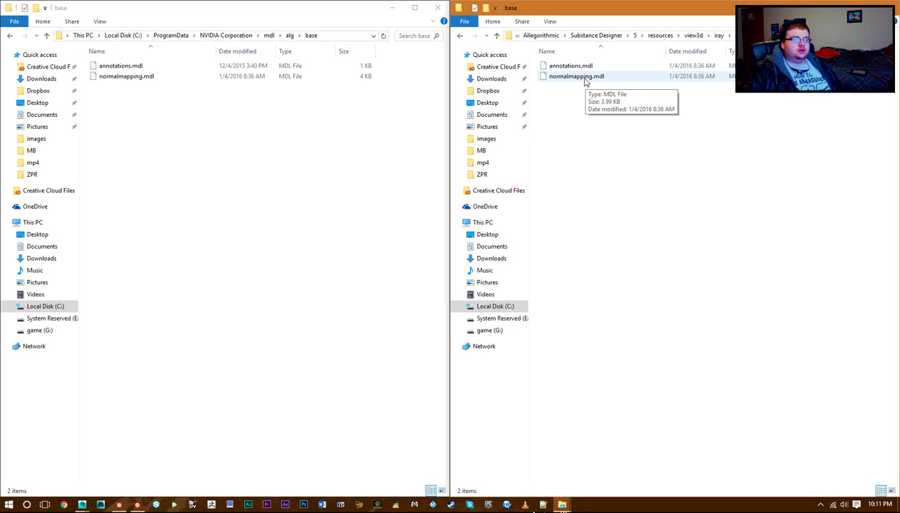
Close the NVIDIA base folder window and the Substance Designer base folder window.
click(437, 8)
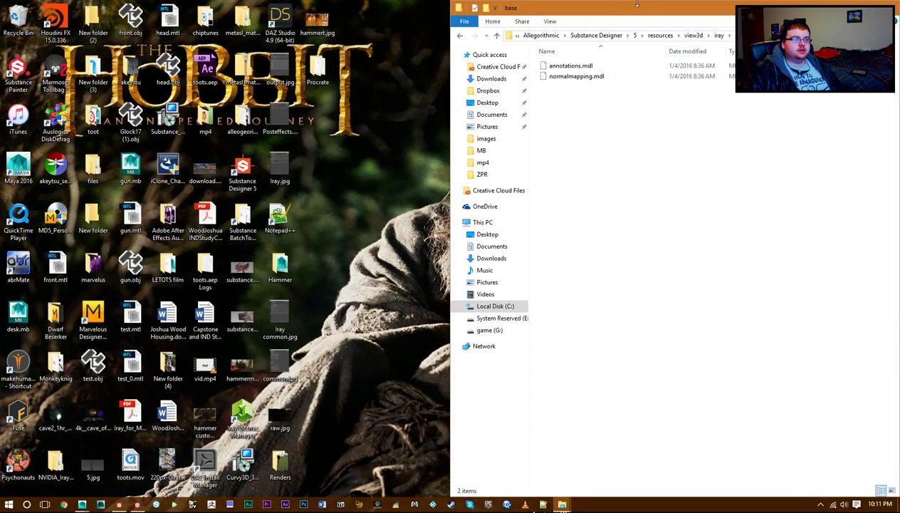
drag(630, 6, 251, 43)
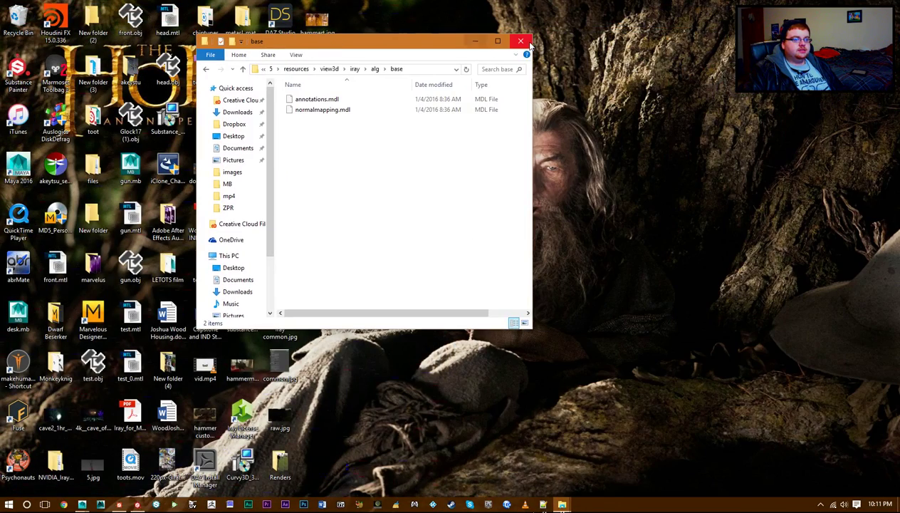
click(514, 37)
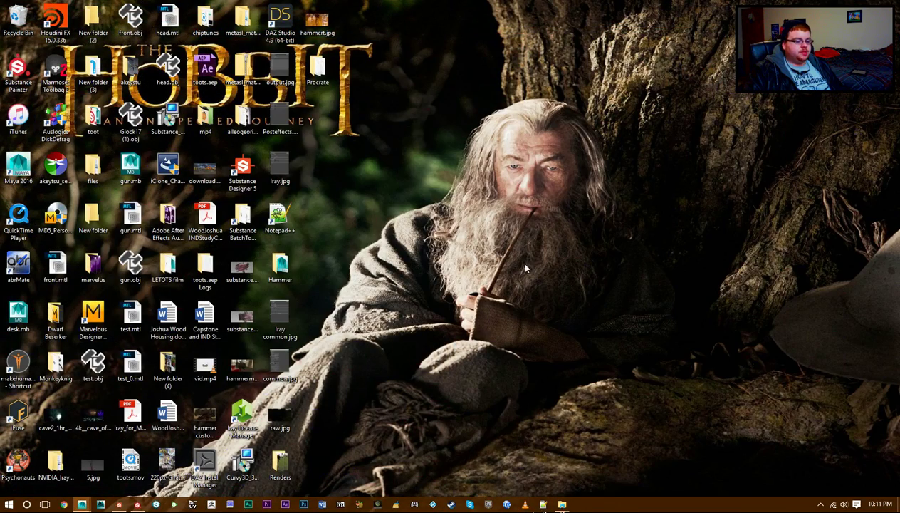
Switch to Substance Painter and view the textured dragon hammer from its opposite side.
mouse_move(561, 505)
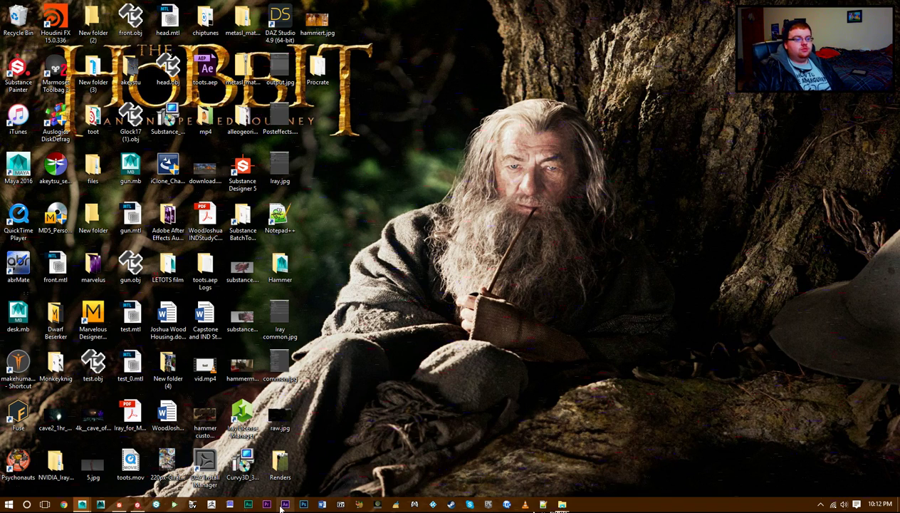
mouse_move(141, 506)
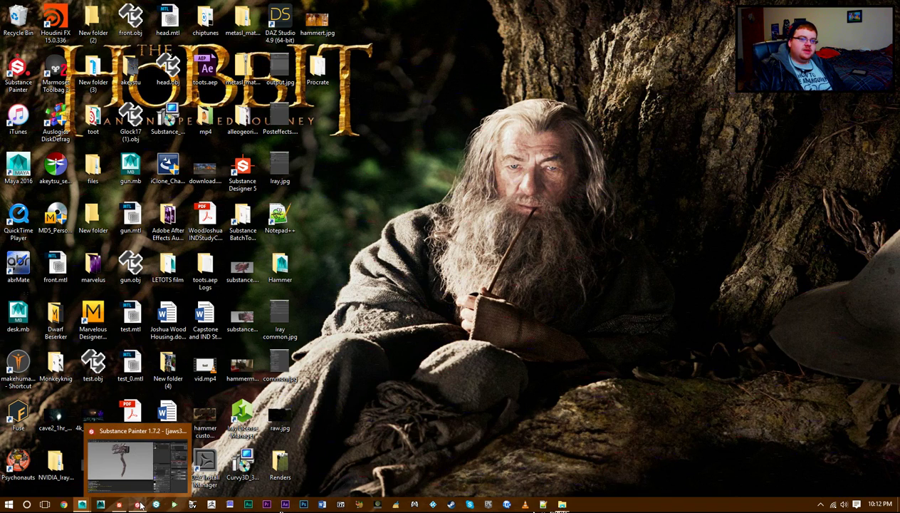
click(133, 452)
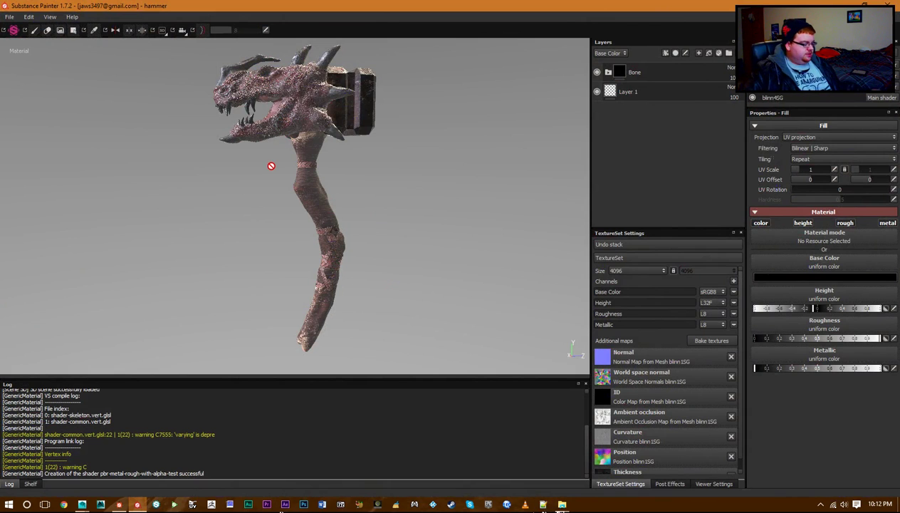
alt+drag(261, 180, 585, 196)
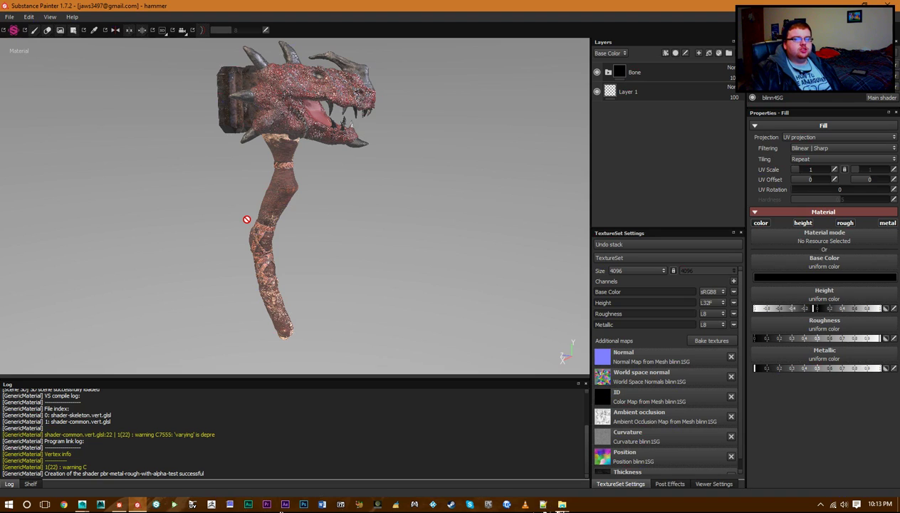
Open the texture export configuration and review the complete list of output maps in the Iray PMR preset.
click(4, 18)
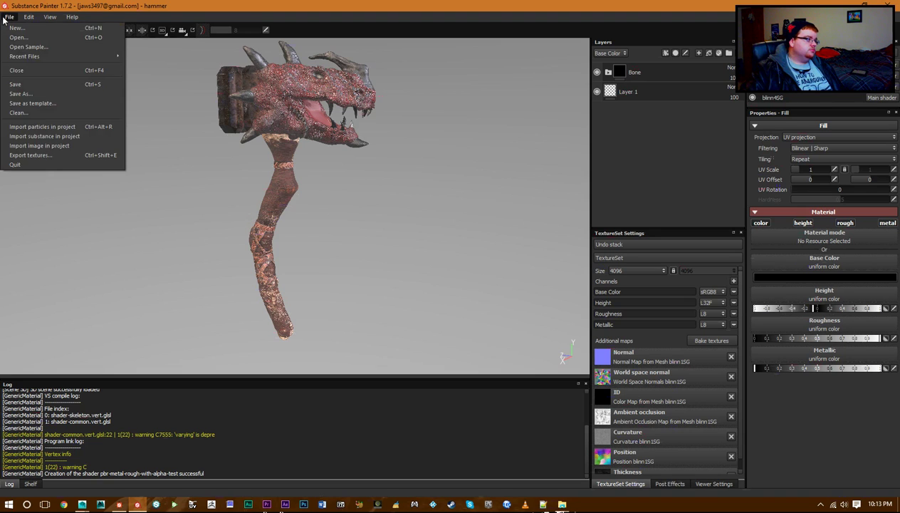
click(27, 155)
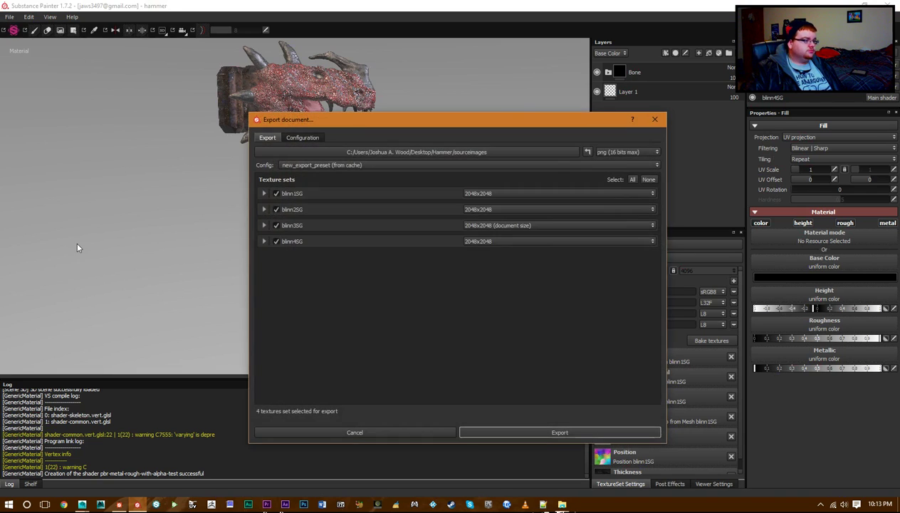
click(302, 137)
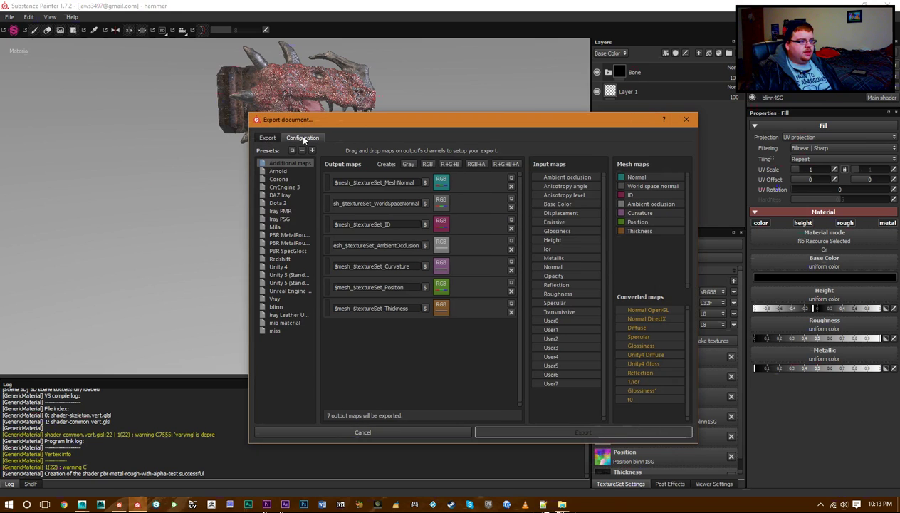
click(280, 211)
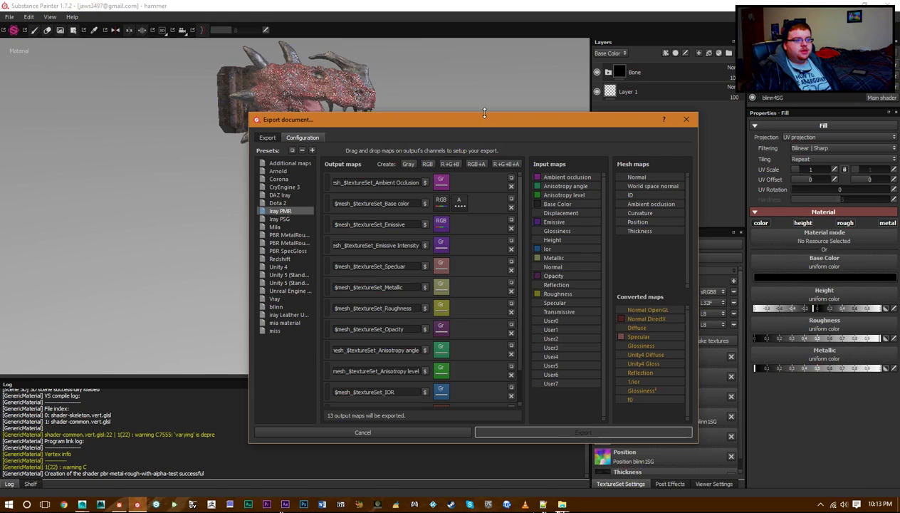
drag(484, 112, 484, 2)
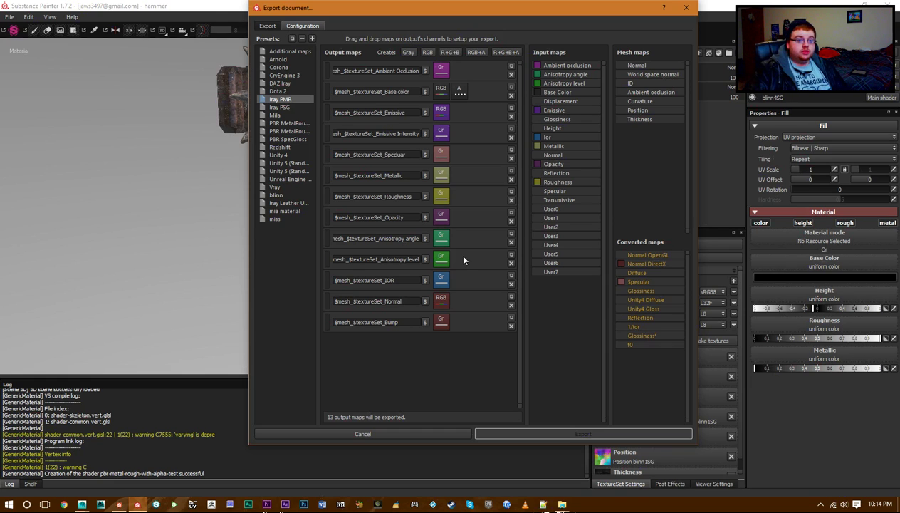
Compare the Iray PSG preset's output maps with those of Iray PMR, and return to the general export settings.
click(289, 108)
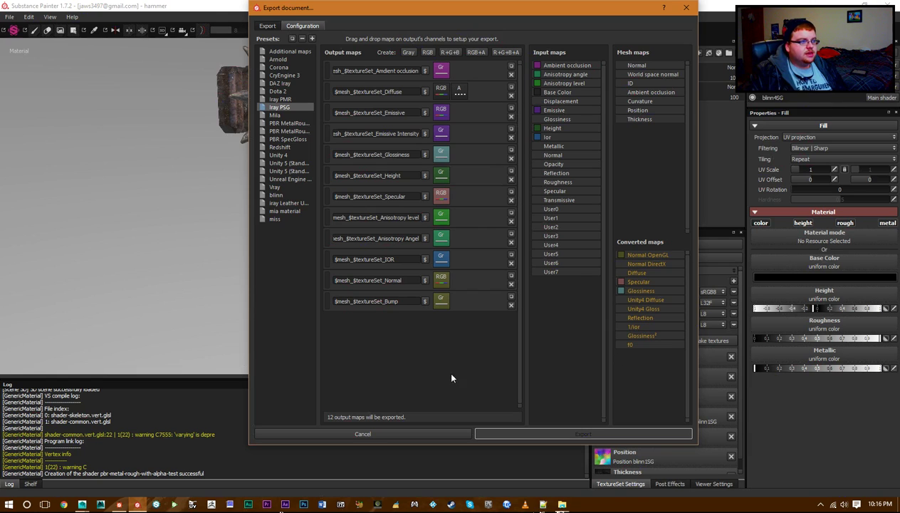
click(284, 99)
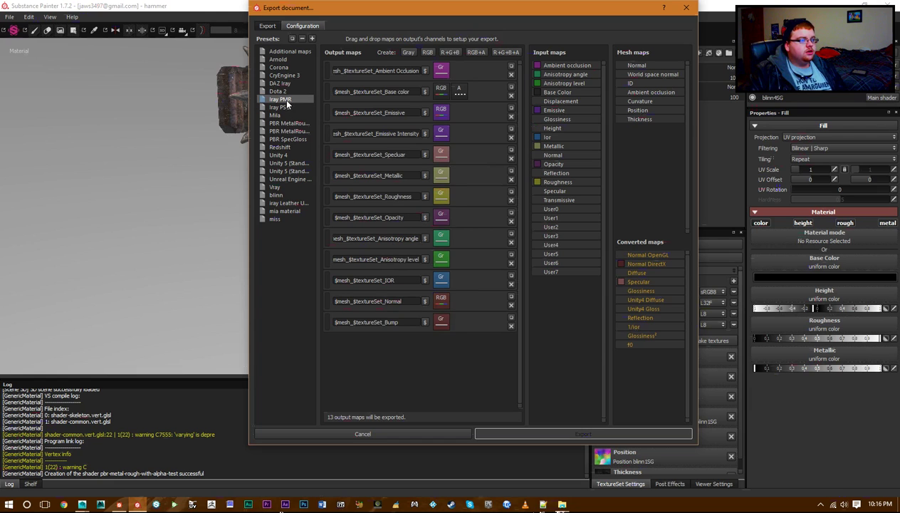
click(267, 25)
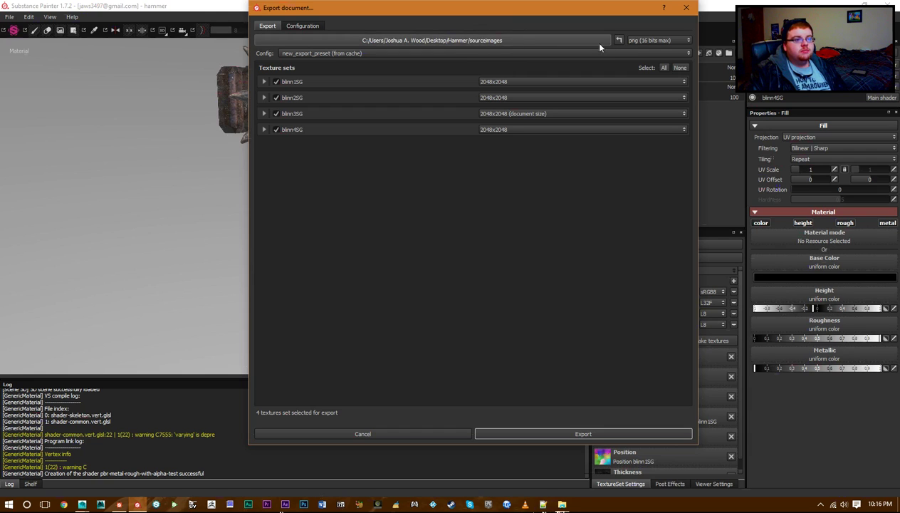
Dismiss the export dialog without exporting and close Substance Painter.
click(684, 9)
double_click(679, 4)
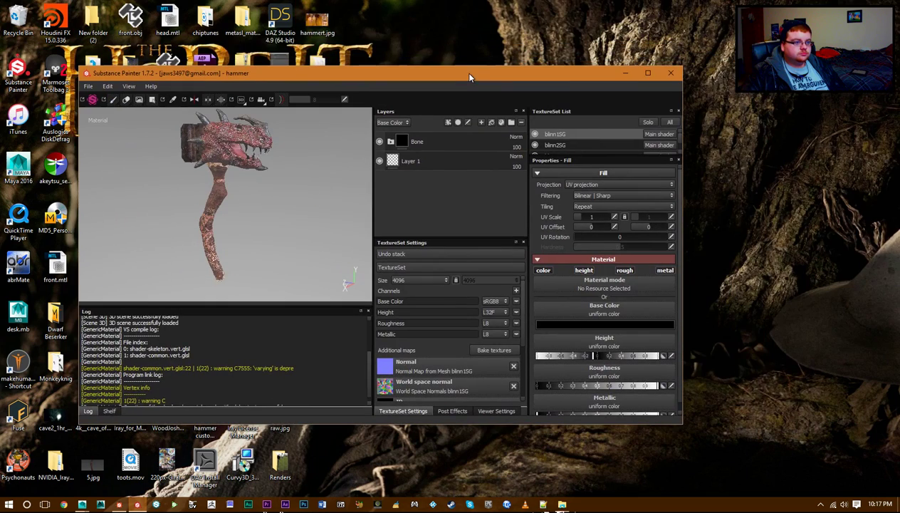
click(669, 73)
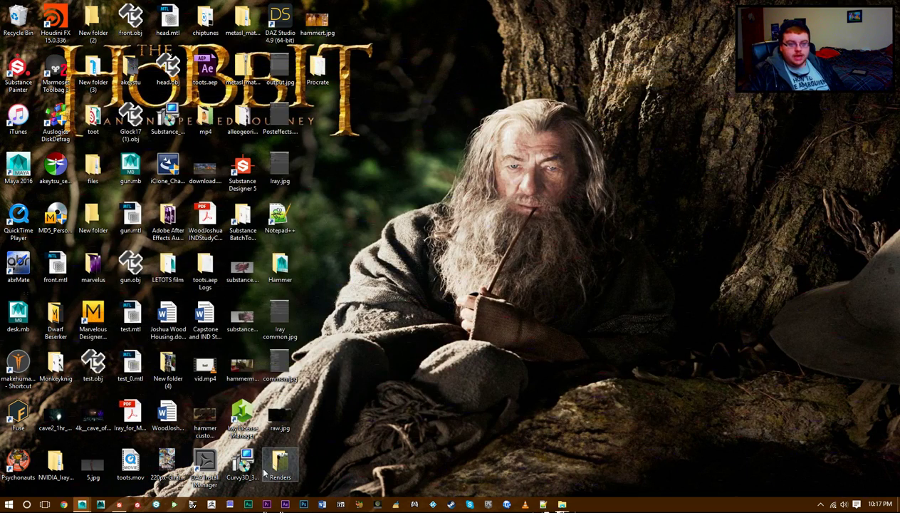
Switch to Substance Designer and load the whole mesh from hammer.sbs into the 3D view.
click(120, 504)
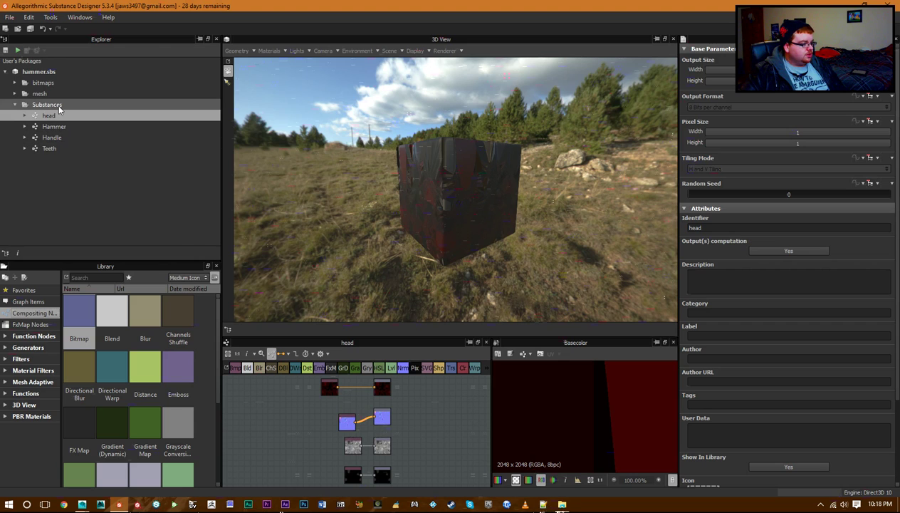
click(36, 93)
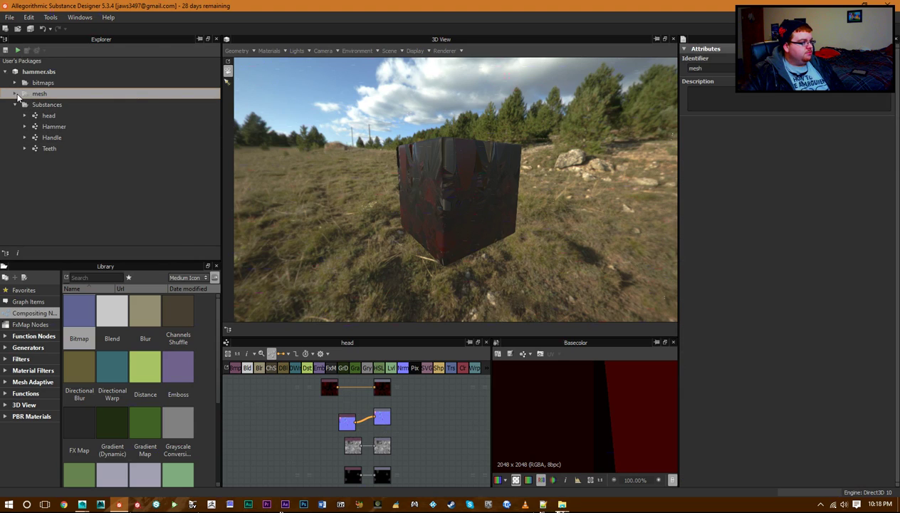
click(16, 94)
click(52, 148)
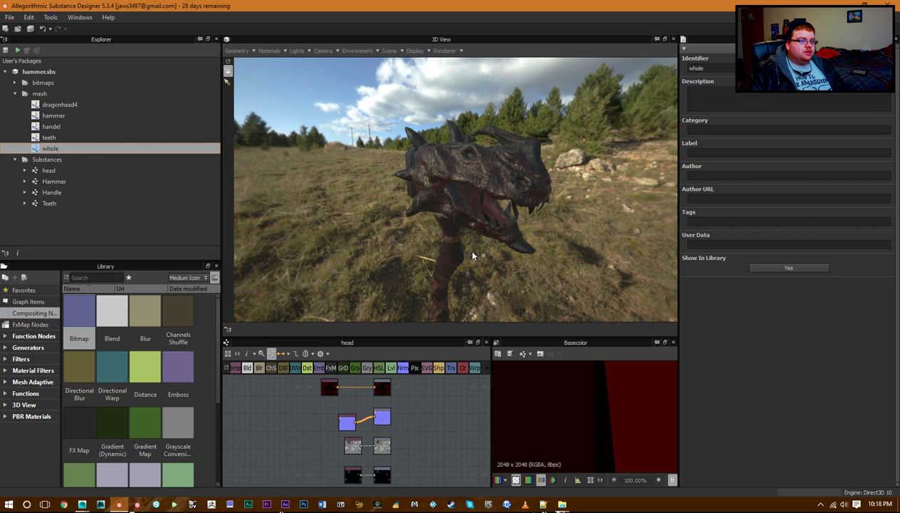
Inspect the dragon head's surface up close and set the 3D view's renderer to IRay.
scroll(485, 205, up, 4)
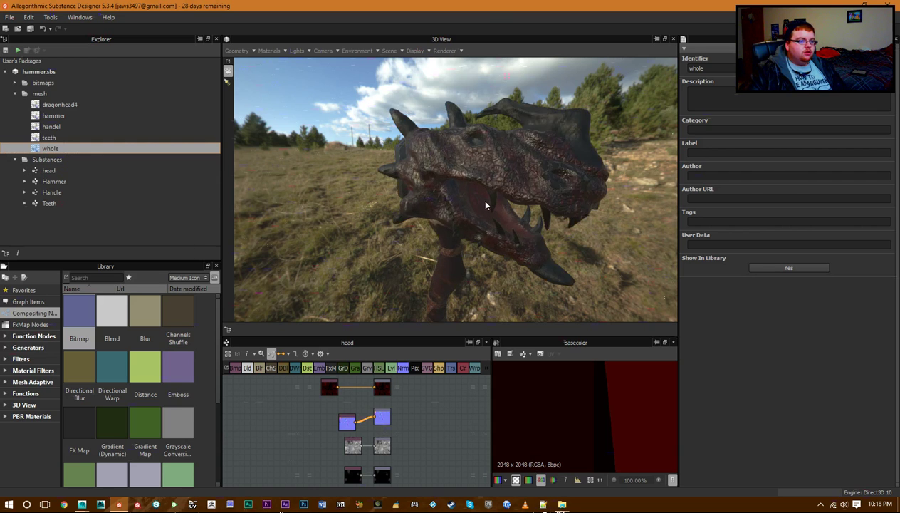
scroll(486, 206, up, 6)
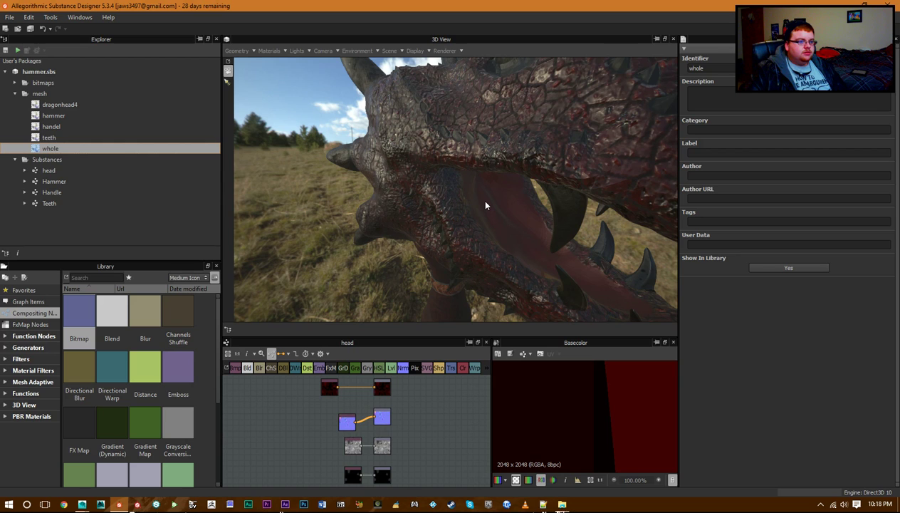
scroll(486, 205, down, 5)
scroll(485, 205, down, 4)
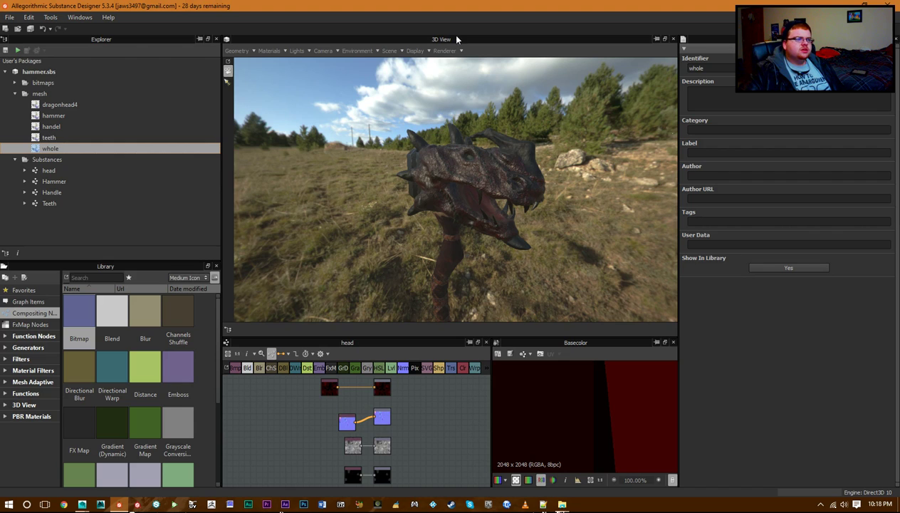
click(460, 52)
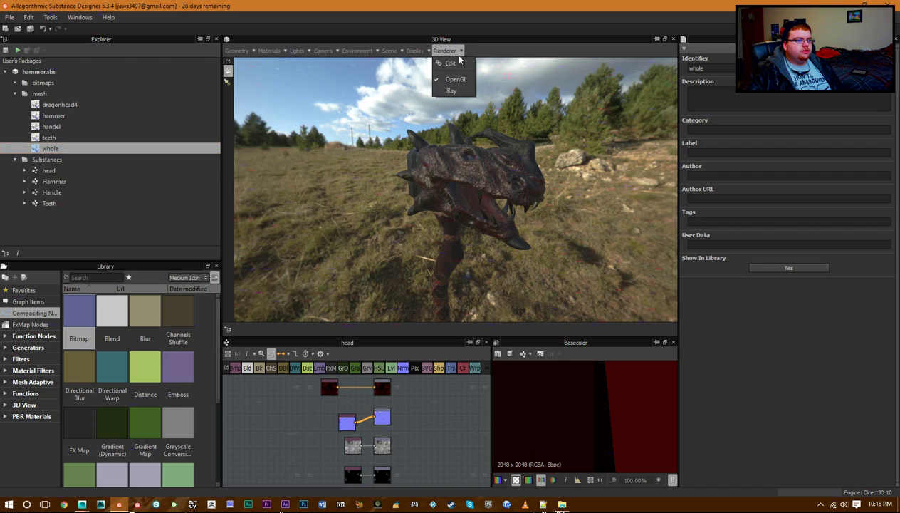
click(463, 93)
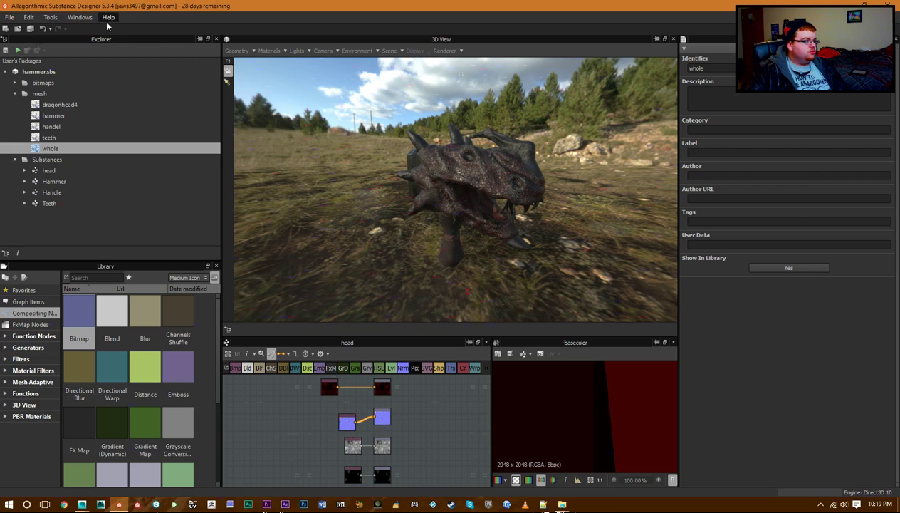
Review the IRay hardware and view settings in the 3D View preferences and close the preferences.
click(56, 17)
click(70, 73)
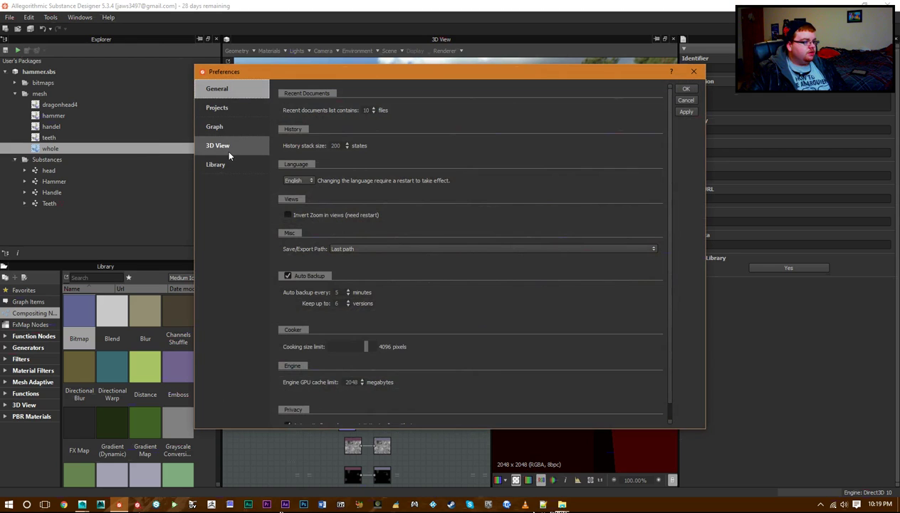
click(225, 148)
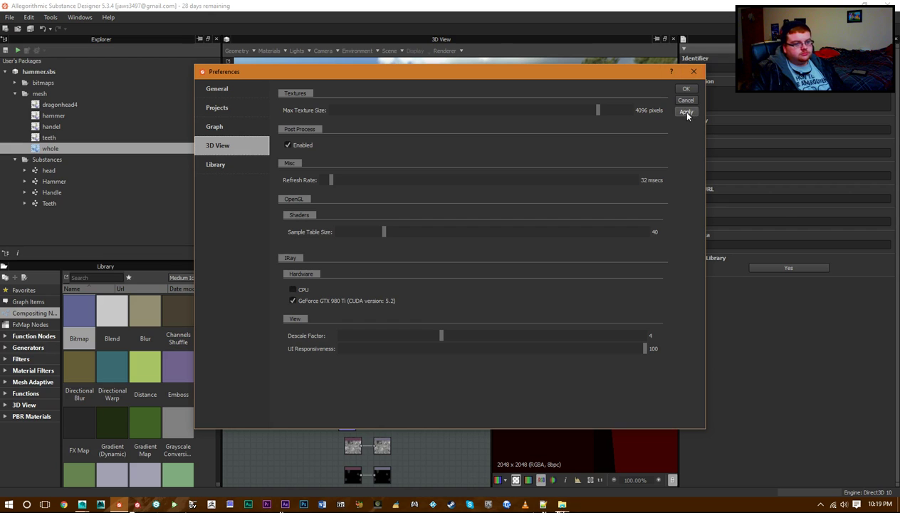
click(693, 72)
Inspect the bitmap and output nodes in the head graph up to Base Color, and view the IRay-rendered dragon head closer.
scroll(402, 459, up, 5)
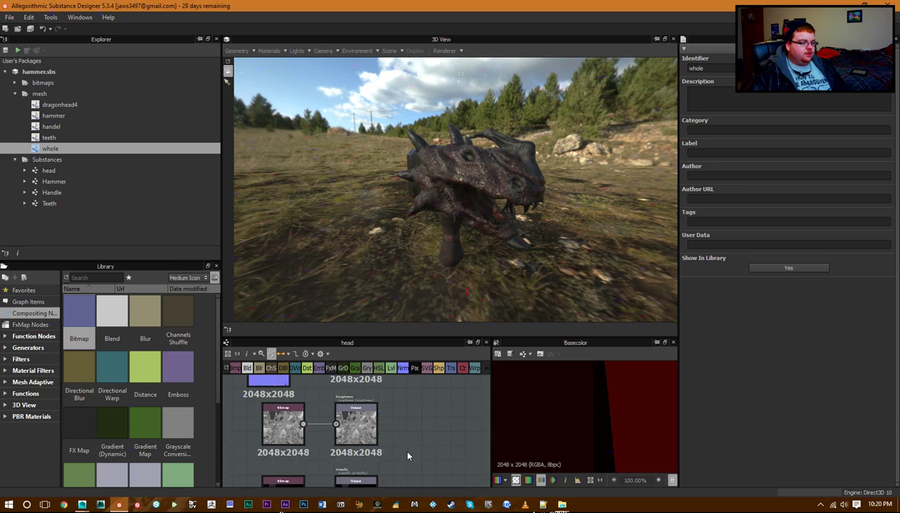
middle_drag(439, 434, 429, 511)
middle_drag(393, 414, 427, 484)
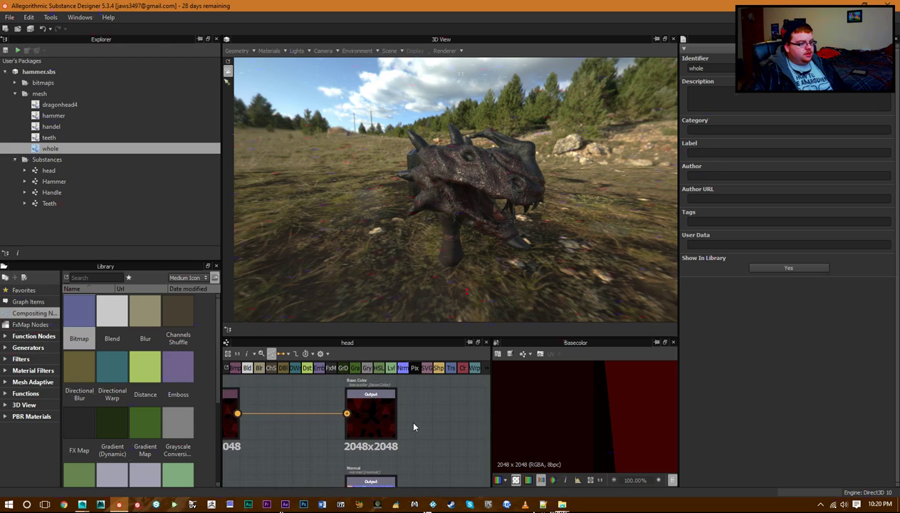
middle_drag(413, 425, 458, 419)
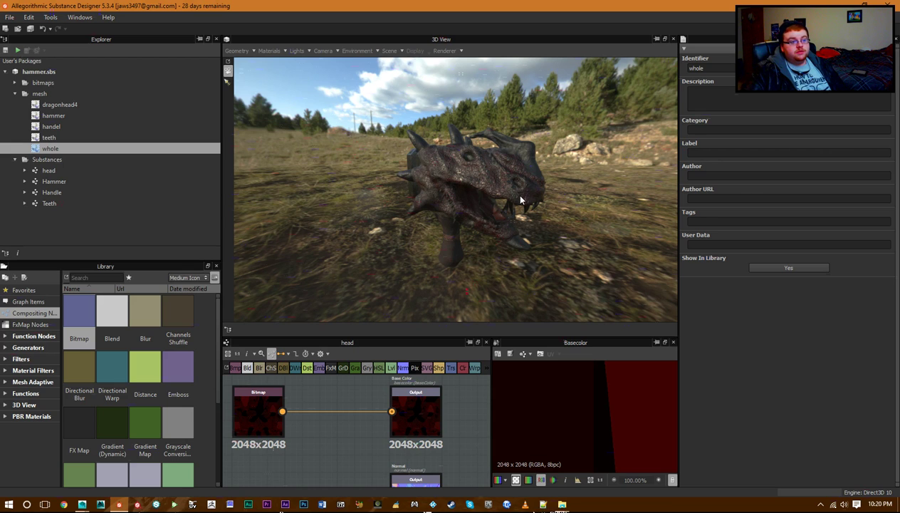
scroll(521, 197, up, 3)
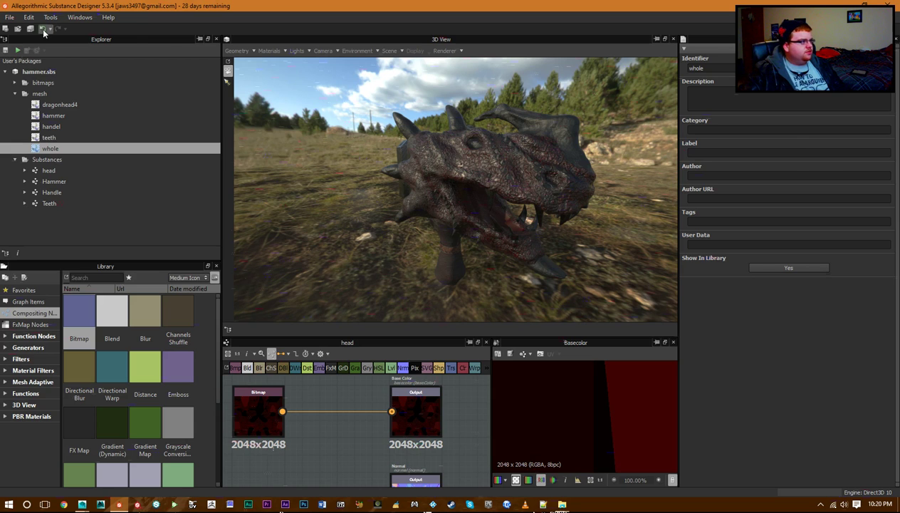
Check the Physically Based (Metallic/Roughness) template and its graph outputs for a new graph, and dismiss the dialog without creating one.
click(9, 17)
click(32, 30)
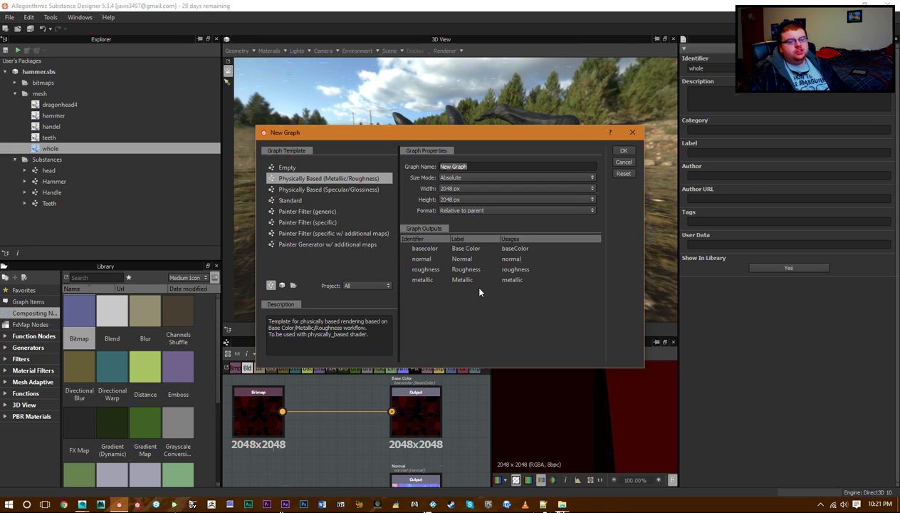
drag(488, 132, 398, 213)
click(535, 210)
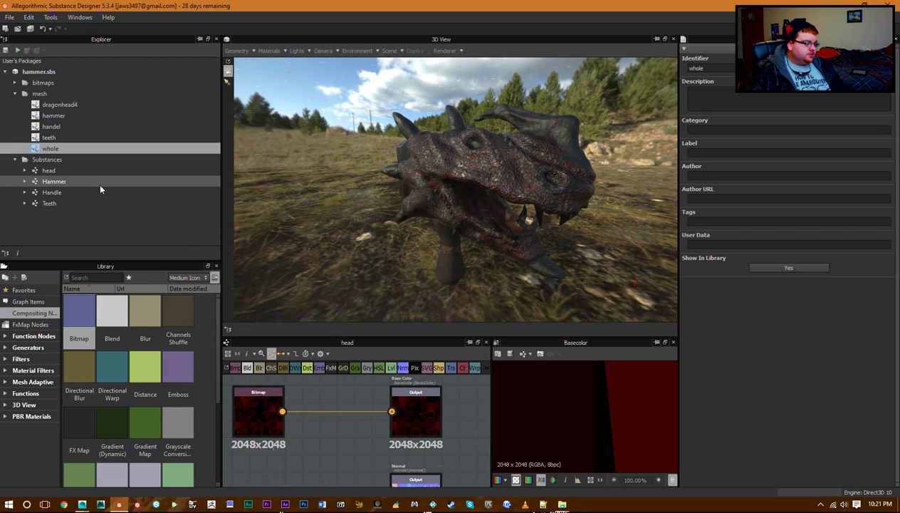
Select the head substance, open the MDL preset export for the Head material and highlight the MDL file name.
click(73, 172)
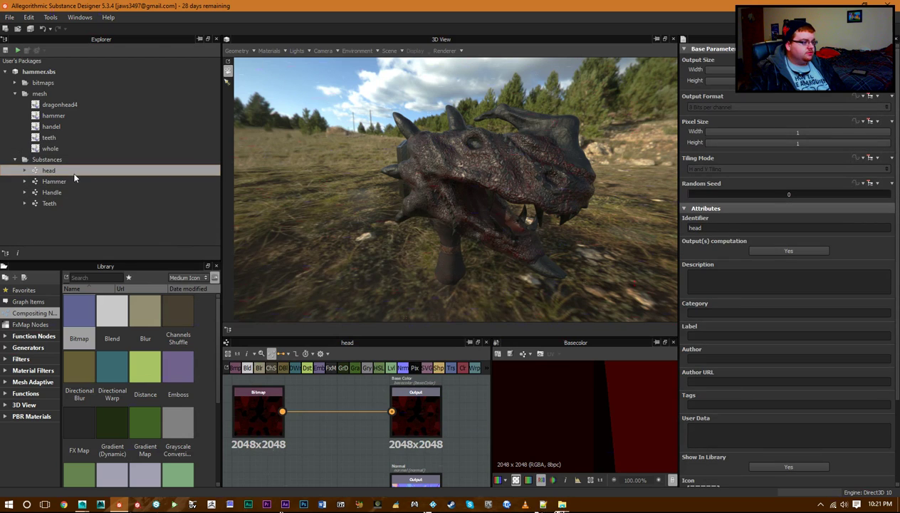
click(268, 51)
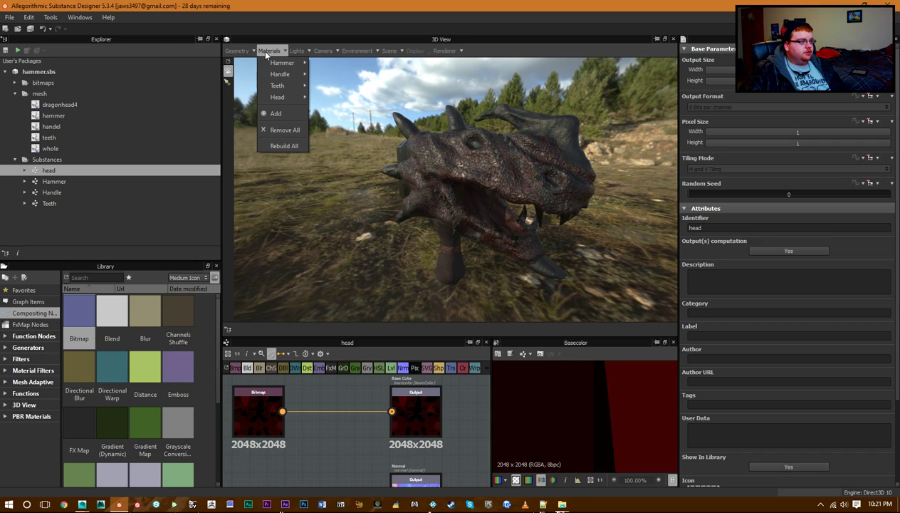
mouse_move(286, 97)
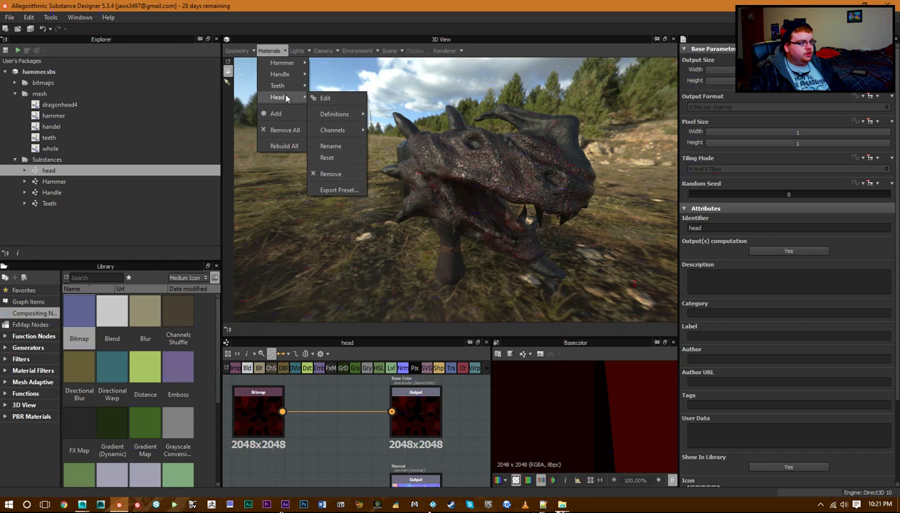
click(339, 190)
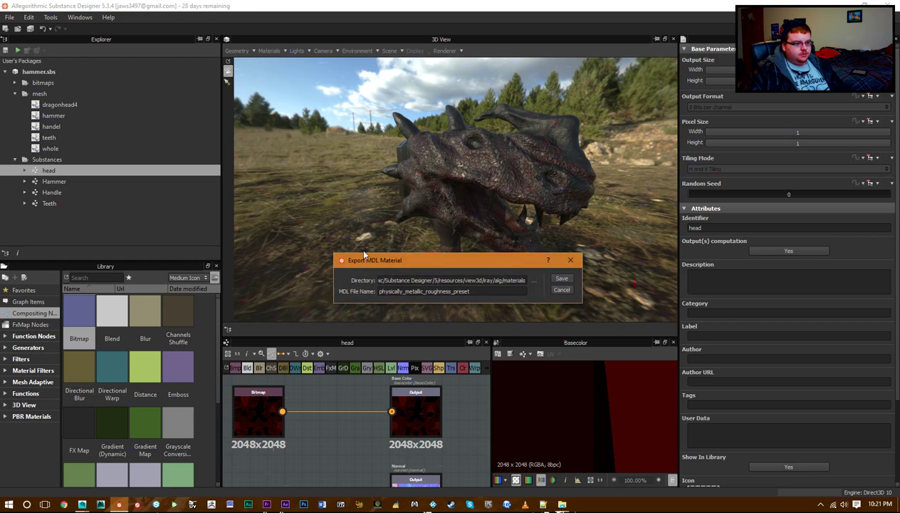
drag(468, 291, 356, 284)
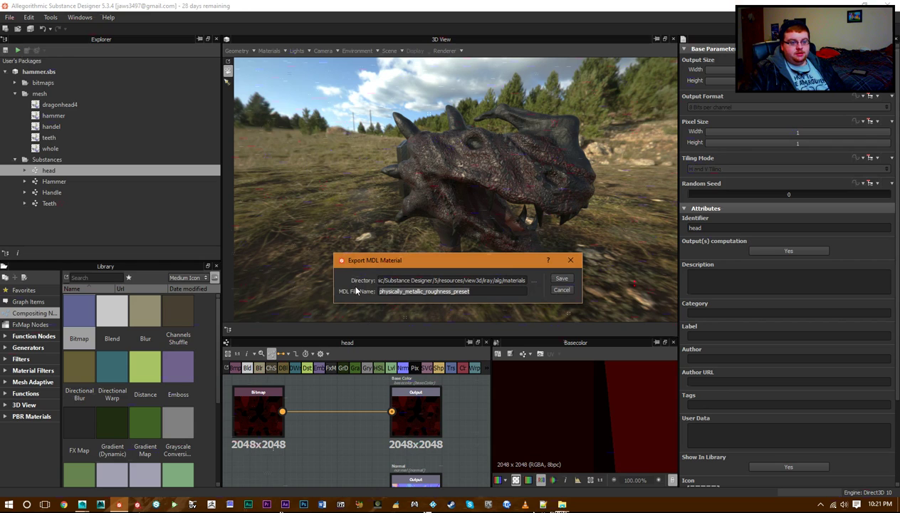
Browse to Documents > mdl > user_materials as the MDL export directory, and cancel both dialogs without exporting.
click(534, 281)
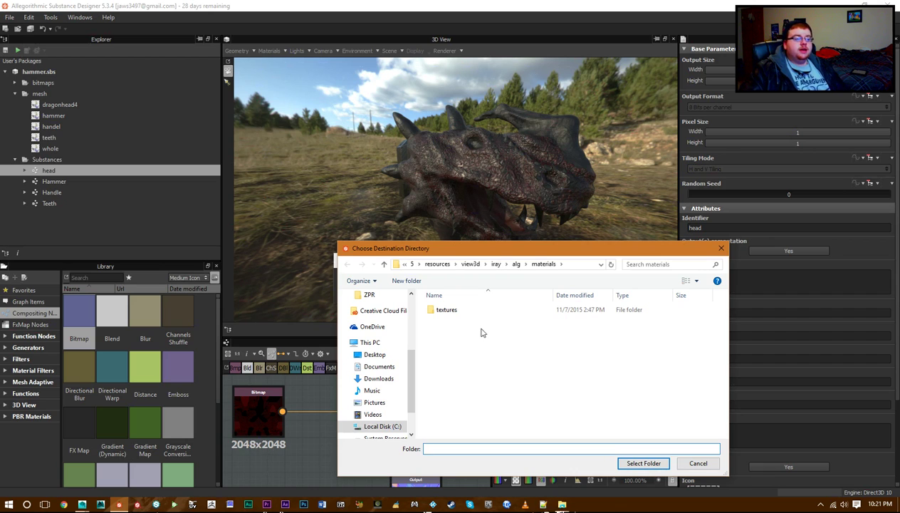
click(377, 367)
scroll(456, 381, down, 3)
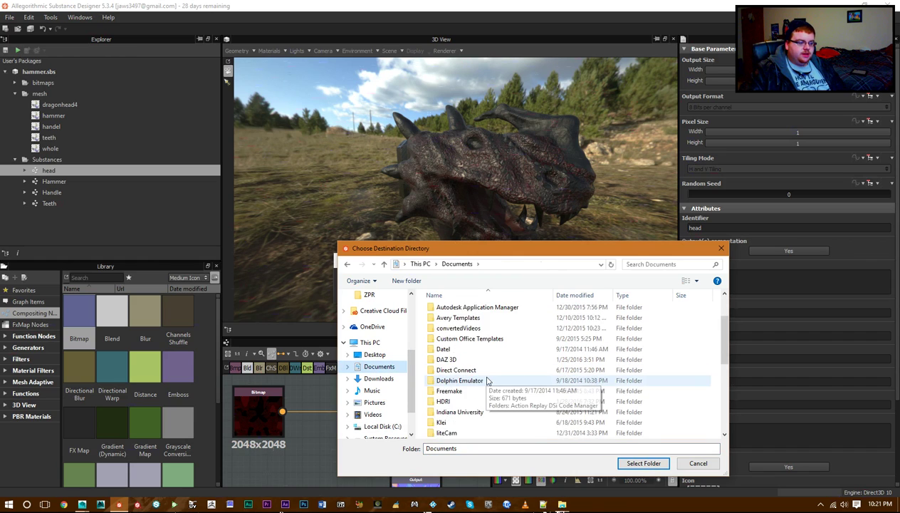
scroll(468, 404, down, 1)
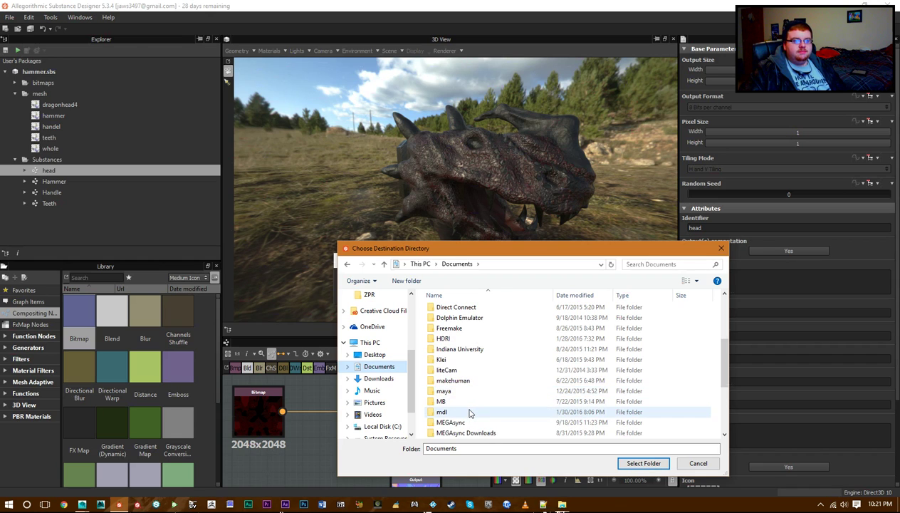
double_click(469, 410)
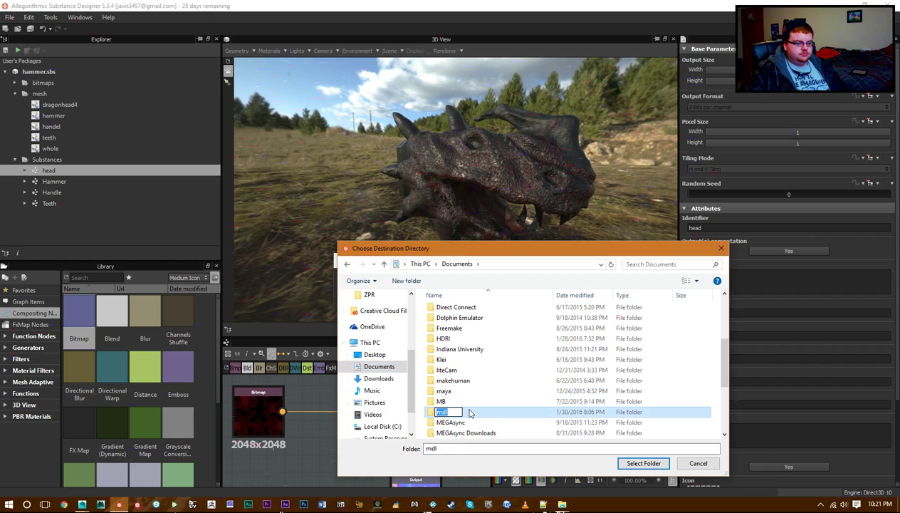
double_click(482, 414)
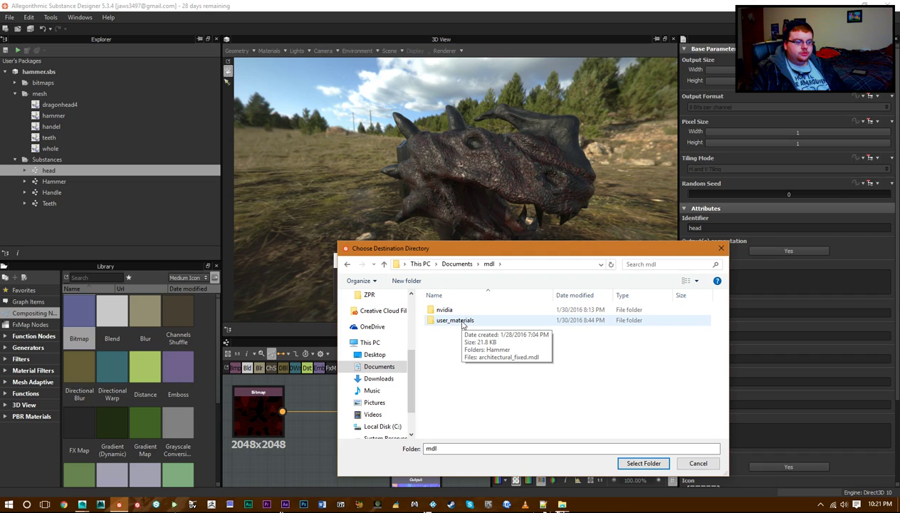
double_click(456, 321)
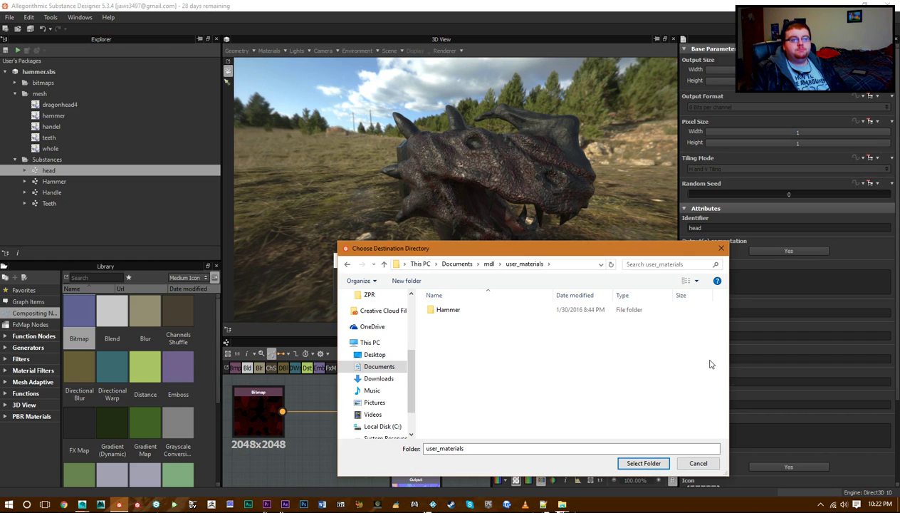
click(720, 248)
click(554, 291)
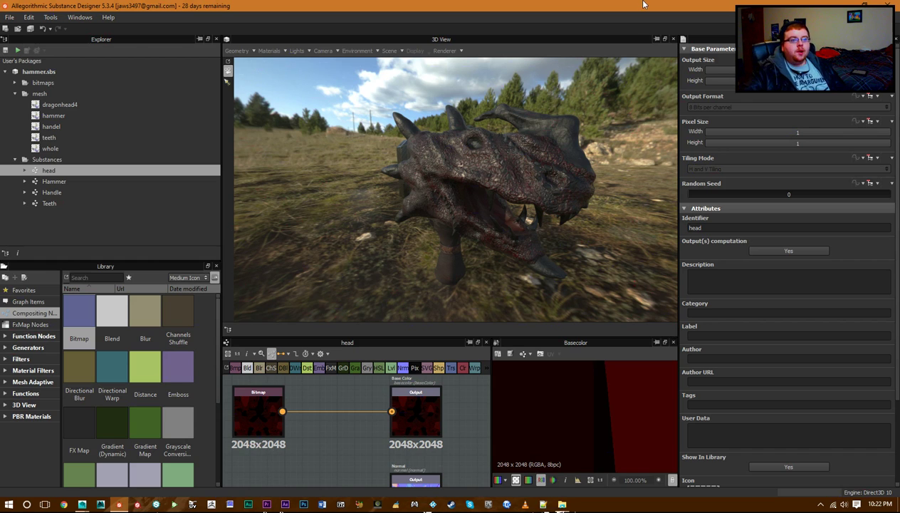
Close Substance Designer without saving the changes to hammer.sbs.
drag(637, 6, 442, 77)
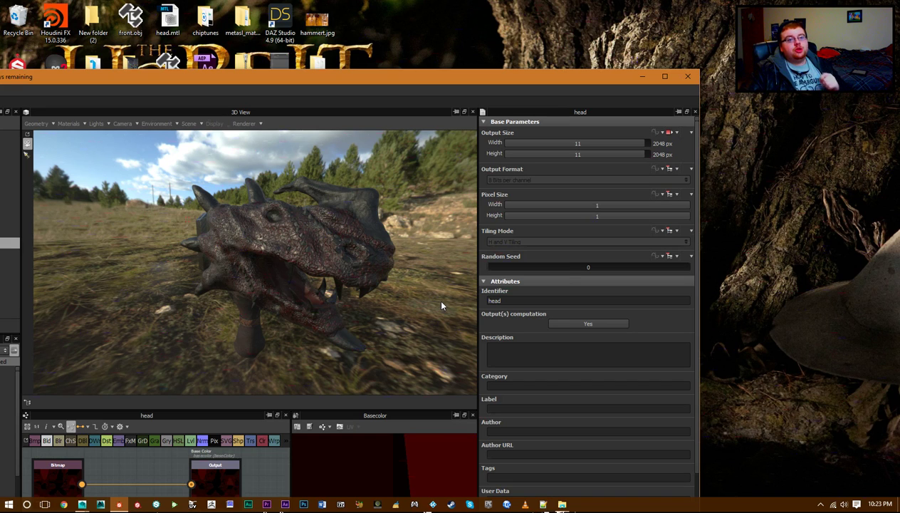
click(687, 76)
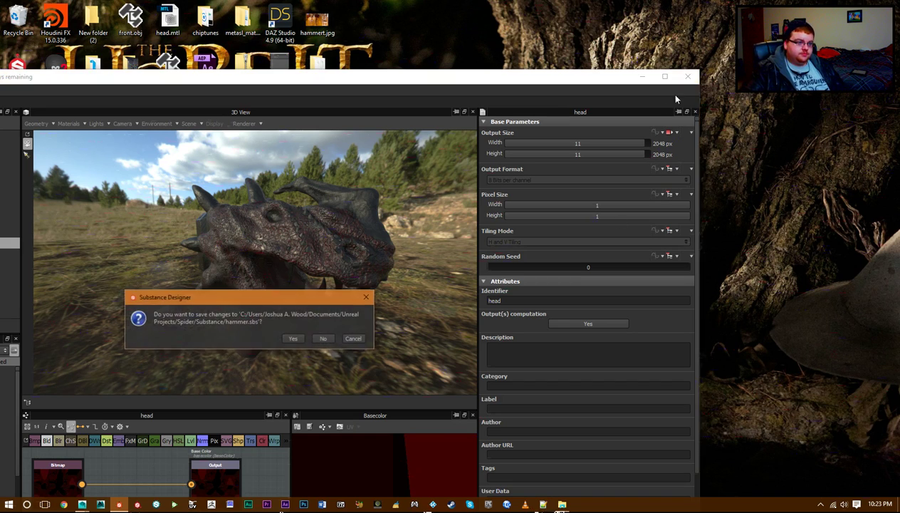
click(324, 338)
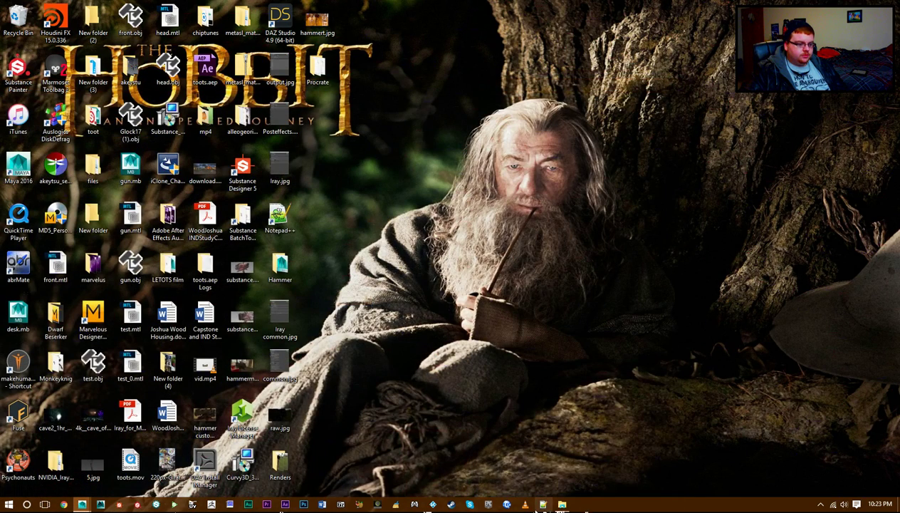
Open head.mdl from the mdl > user_materials > Hammer folder in Notepad++ and examine the baseColor texture path.
mouse_move(562, 502)
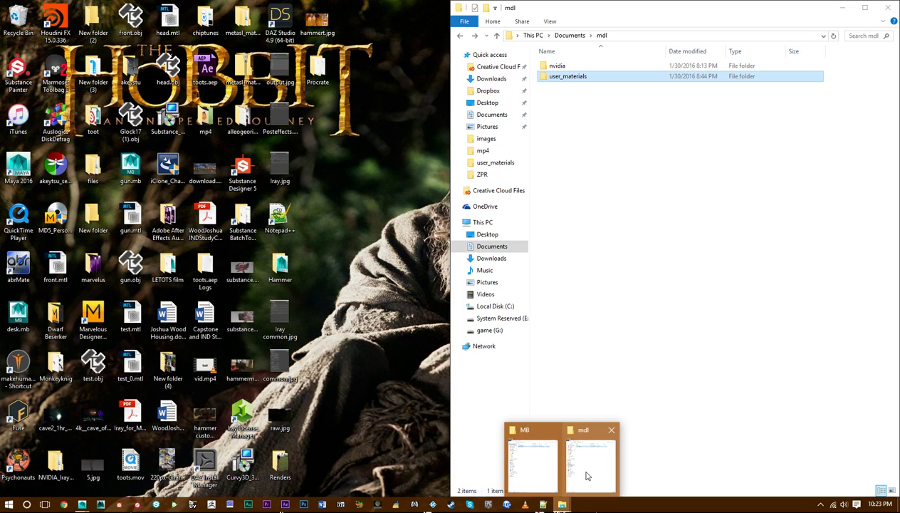
click(587, 476)
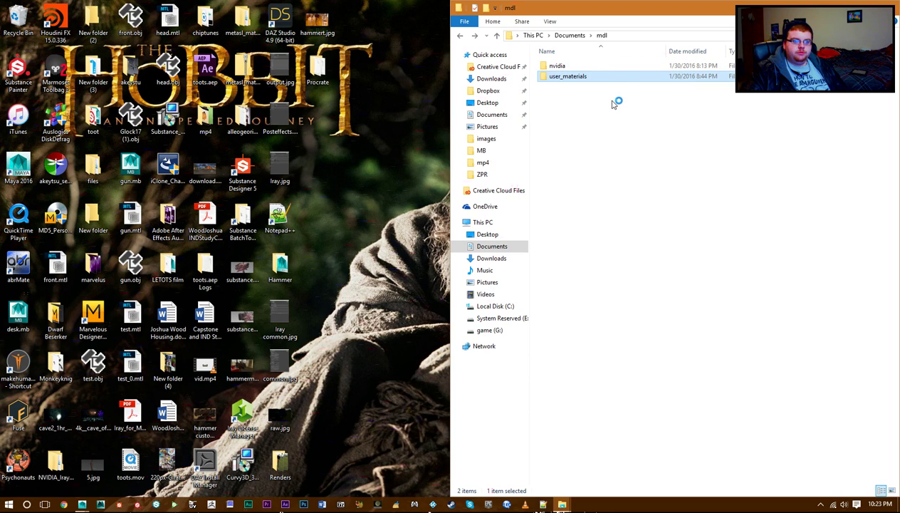
double_click(605, 77)
double_click(580, 67)
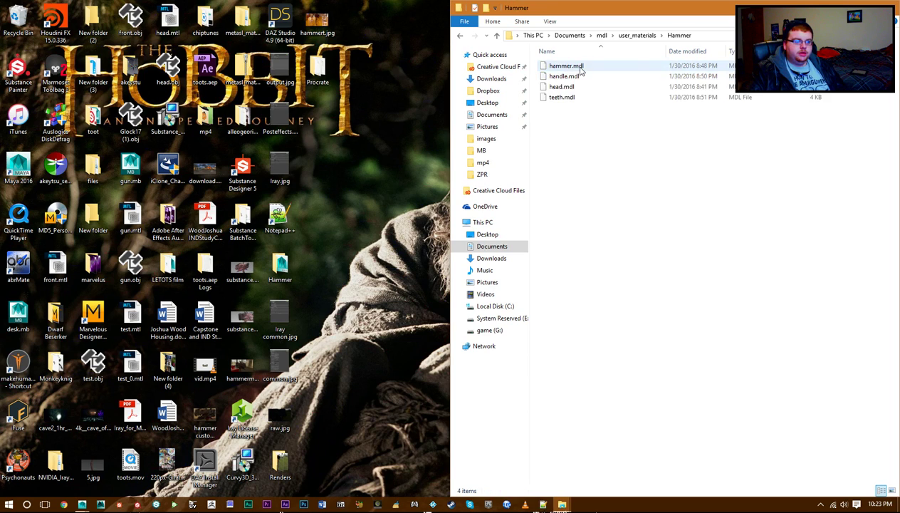
right_click(570, 93)
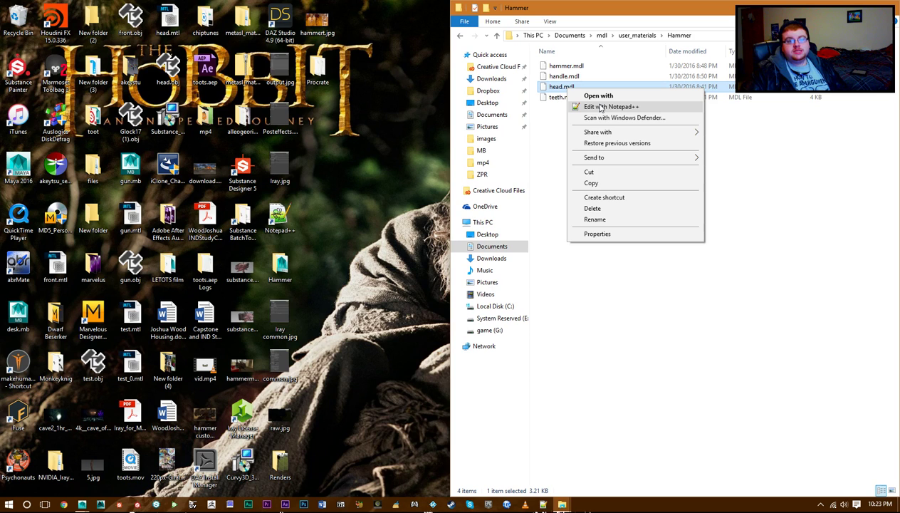
click(600, 108)
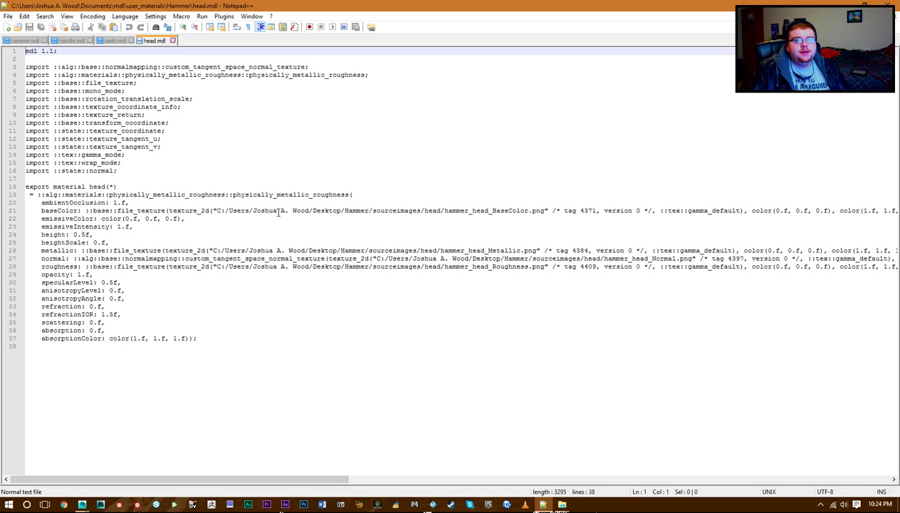
click(441, 211)
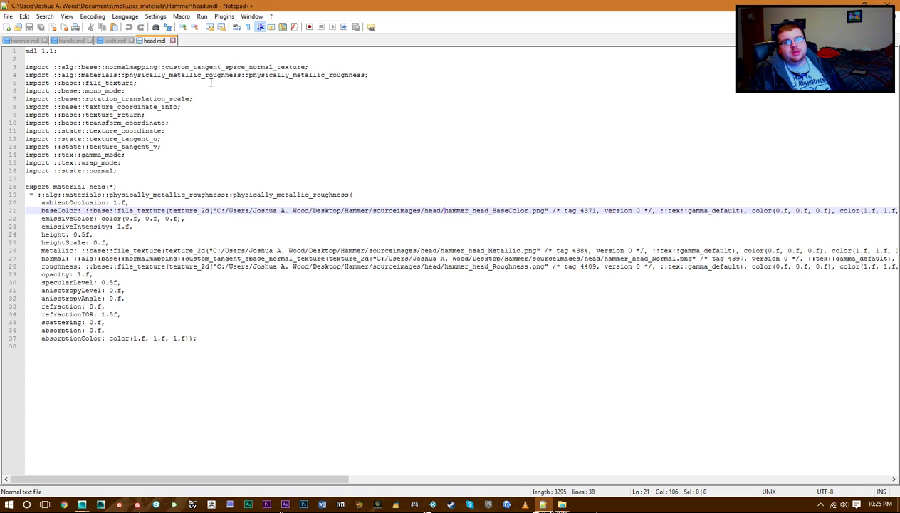
Close Notepad++ and the Hammer folder window.
click(882, 3)
drag(641, 12, 494, 52)
click(654, 48)
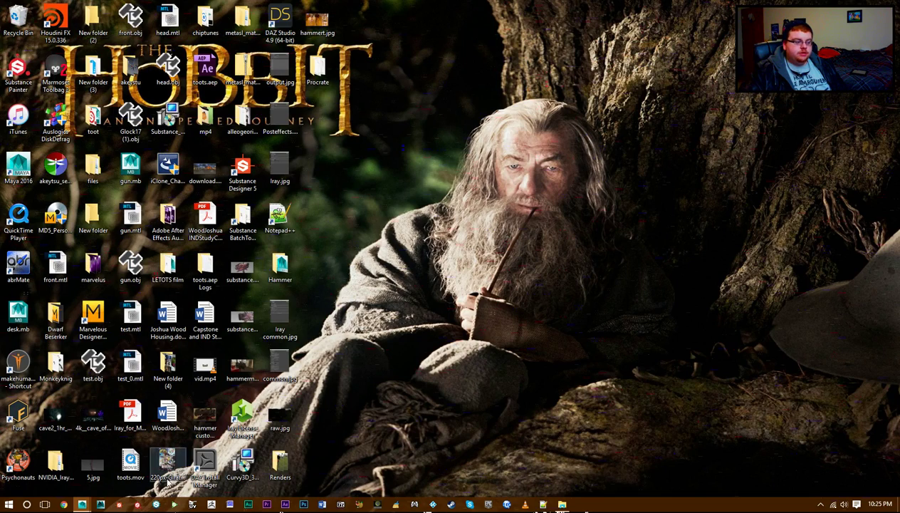
Switch to the hammer2.mb scene in Maya, minimize the Hypershade and Render View windows, and view the hammer from another angle.
mouse_move(79, 504)
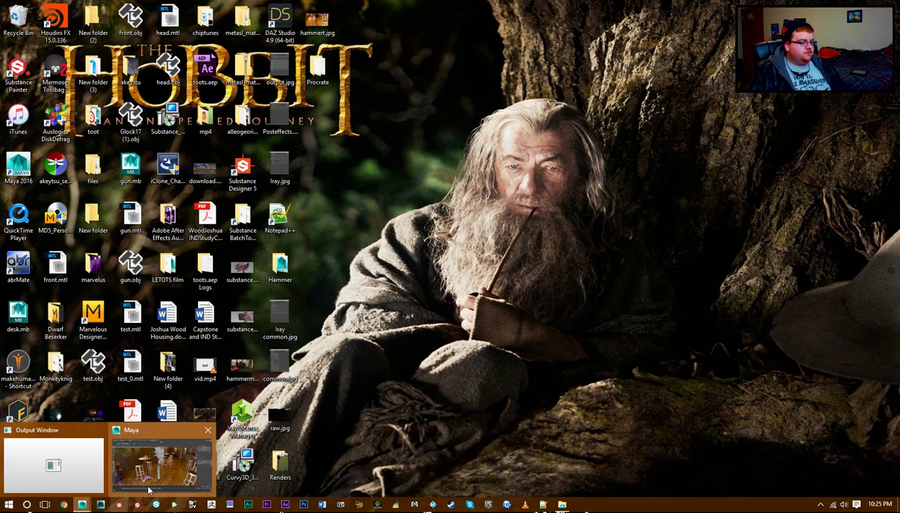
click(162, 466)
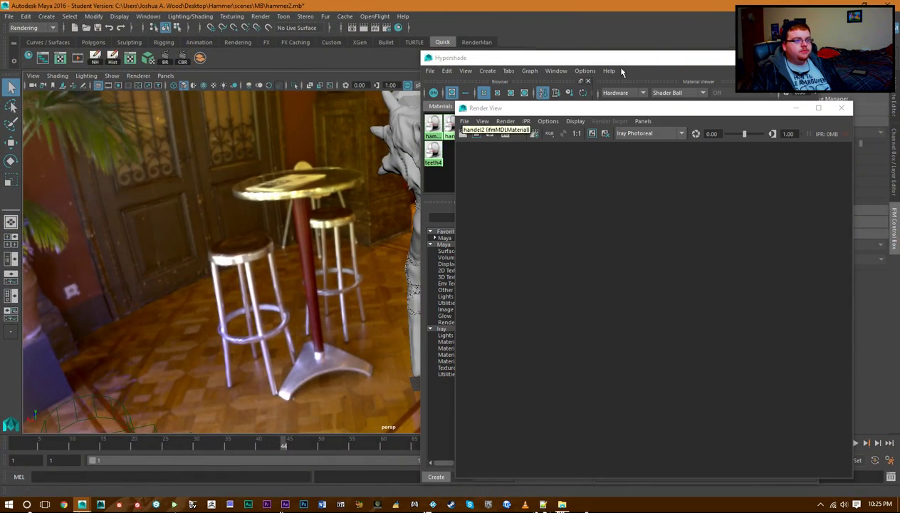
drag(626, 60, 421, 83)
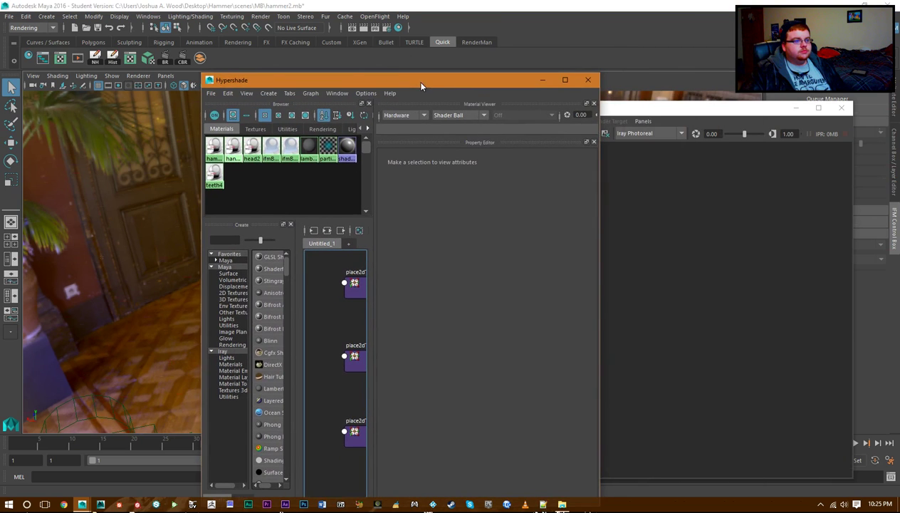
click(542, 80)
click(795, 108)
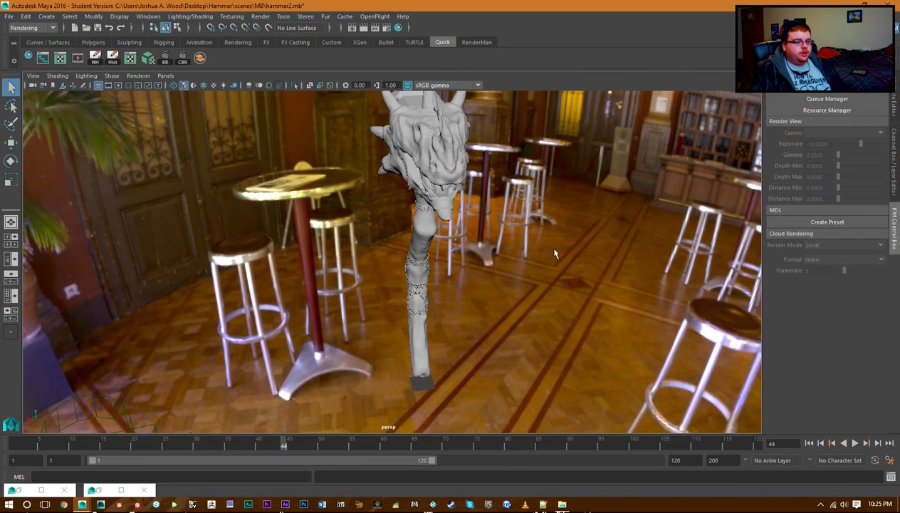
mouse_move(446, 320)
alt+mouse_down()
mouse_move(432, 325)
mouse_move(450, 320)
alt+mouse_up()
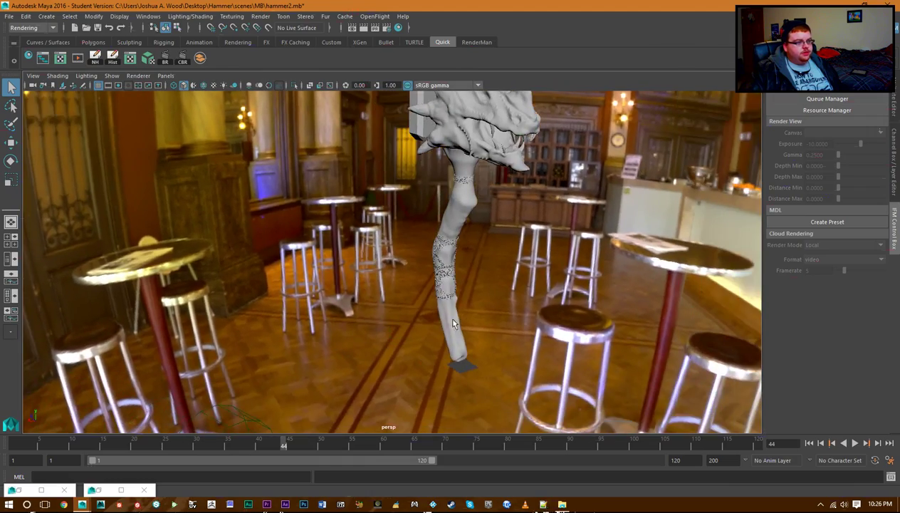
alt+middle_drag(452, 277, 450, 299)
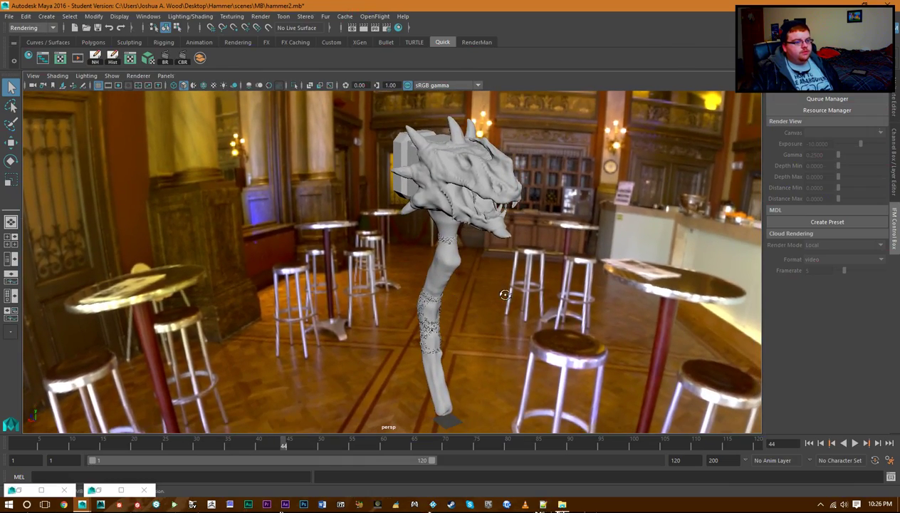
alt+drag(502, 295, 455, 292)
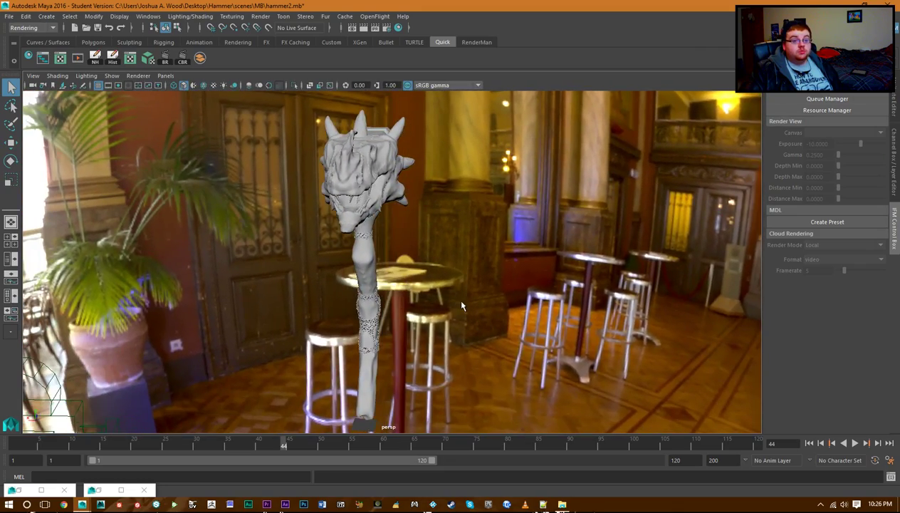
alt+drag(369, 310, 425, 306)
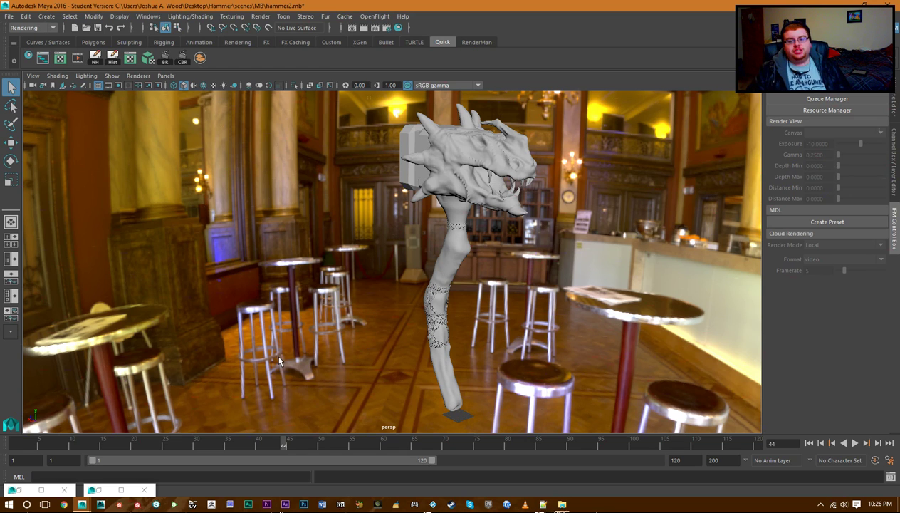
Reopen the Hypershade, show the properties of the head2 material and list the available Iray materials.
click(41, 491)
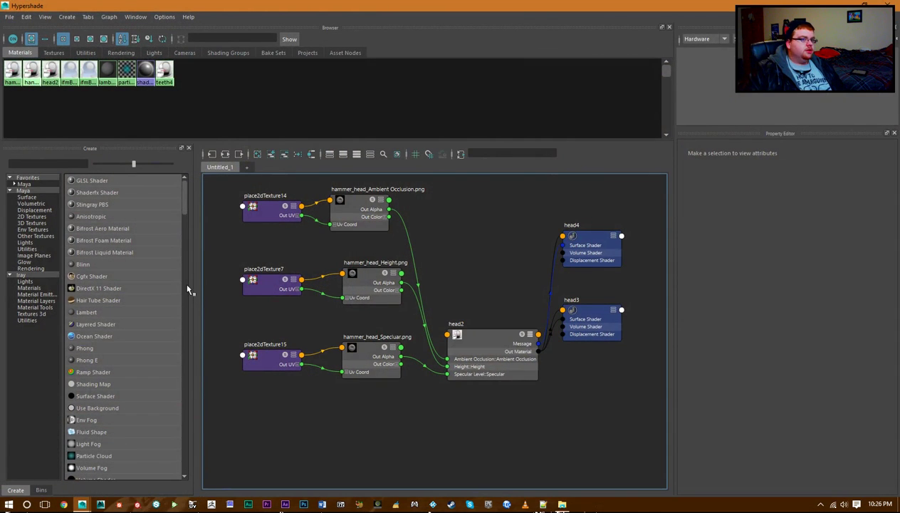
click(496, 346)
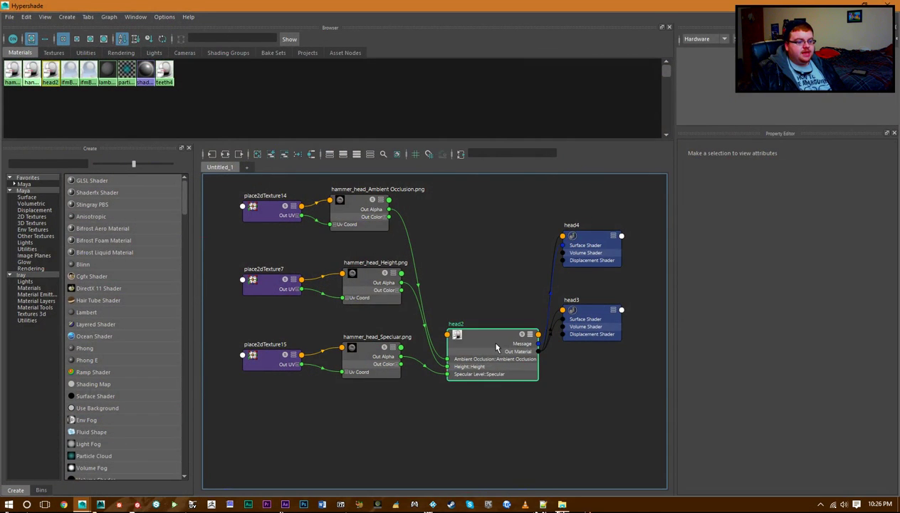
click(496, 346)
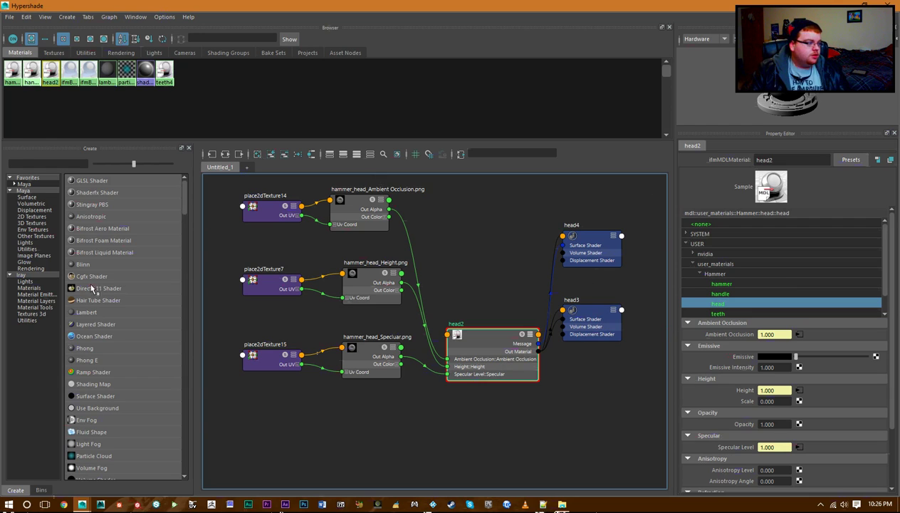
click(33, 287)
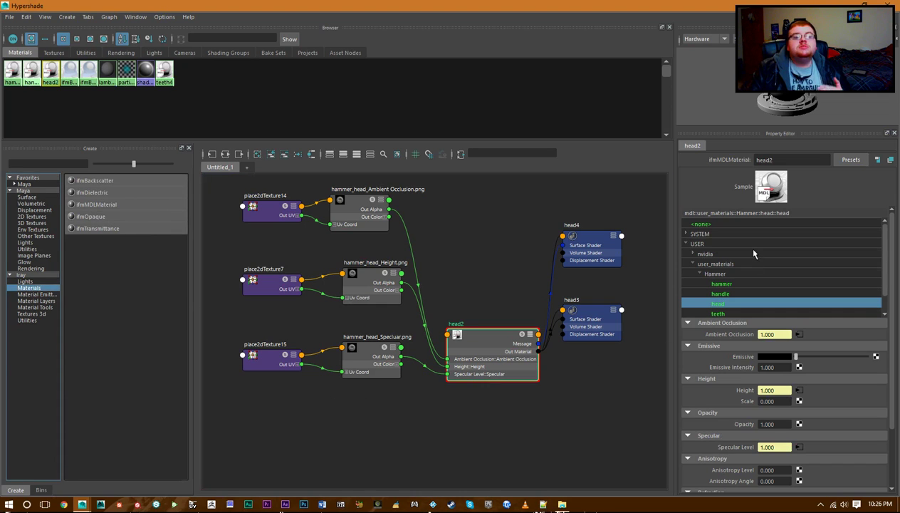
Collapse and re-expand the USER group in head2's MDL list and examine the entries under user_materials > Hammer.
click(685, 243)
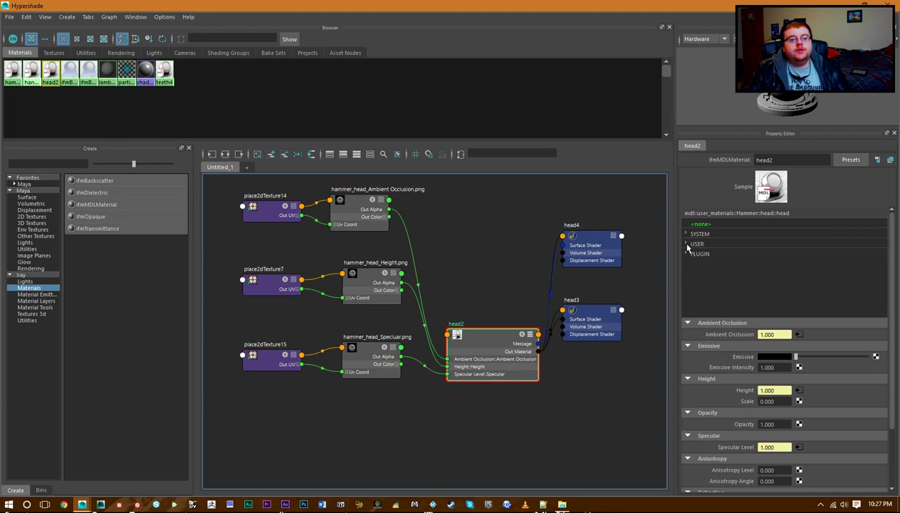
click(687, 244)
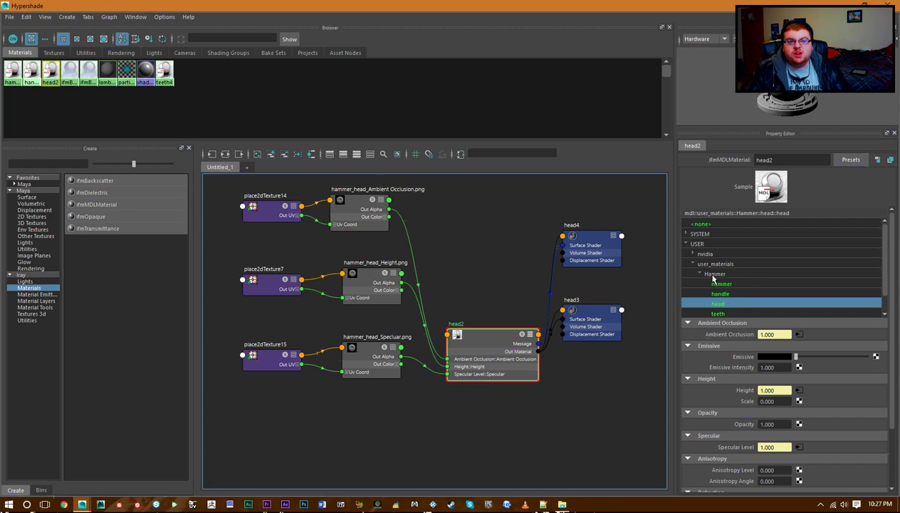
scroll(713, 278, down, 1)
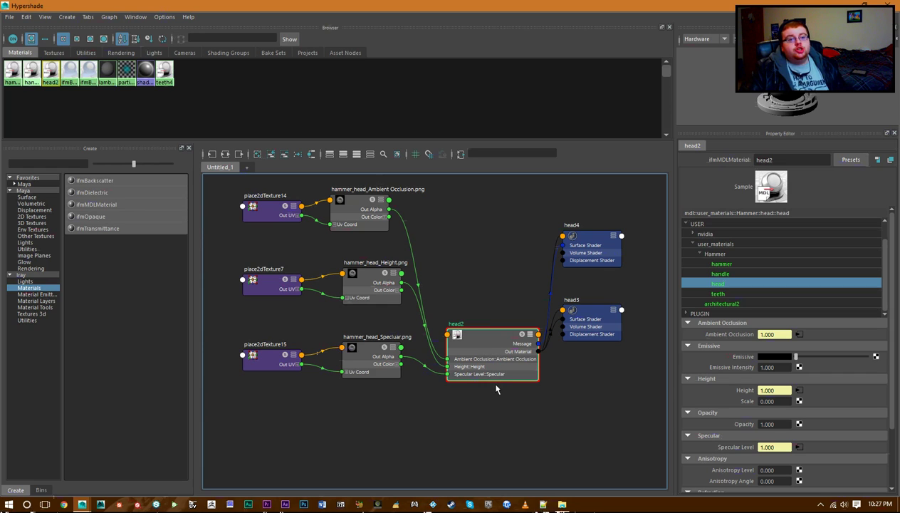
Minimize the Hypershade, bring back the Render View and start an IPR render from the persp camera.
drag(608, 4, 478, 128)
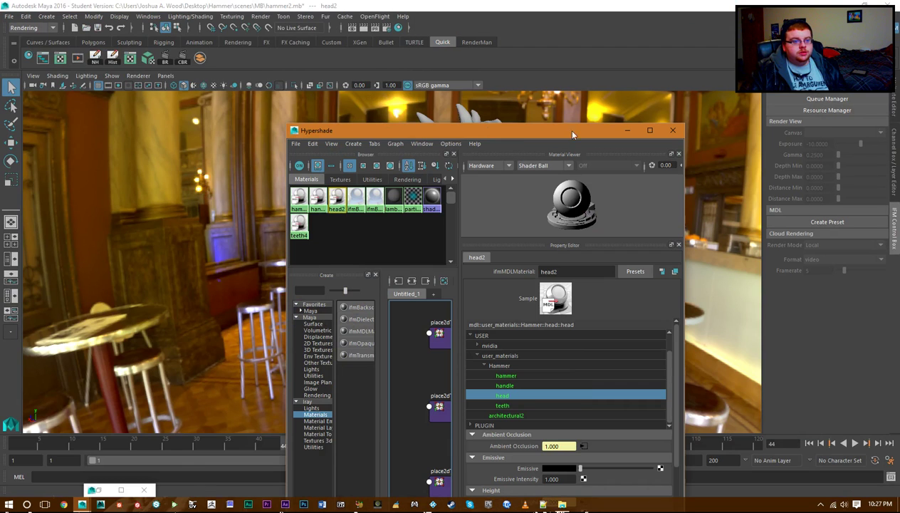
click(630, 131)
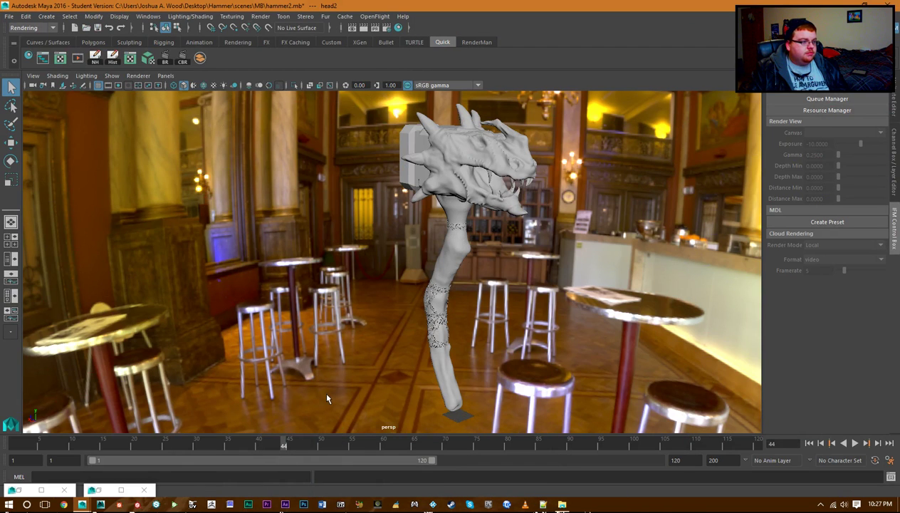
click(122, 490)
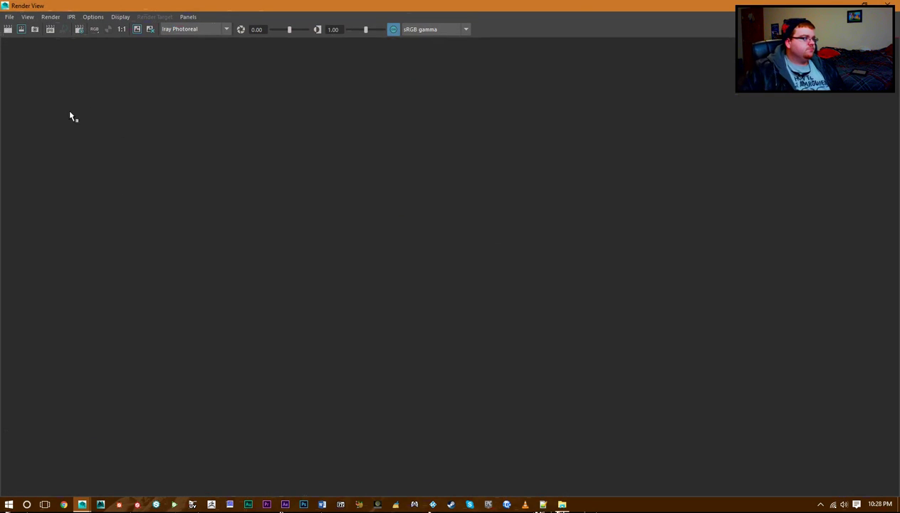
click(72, 17)
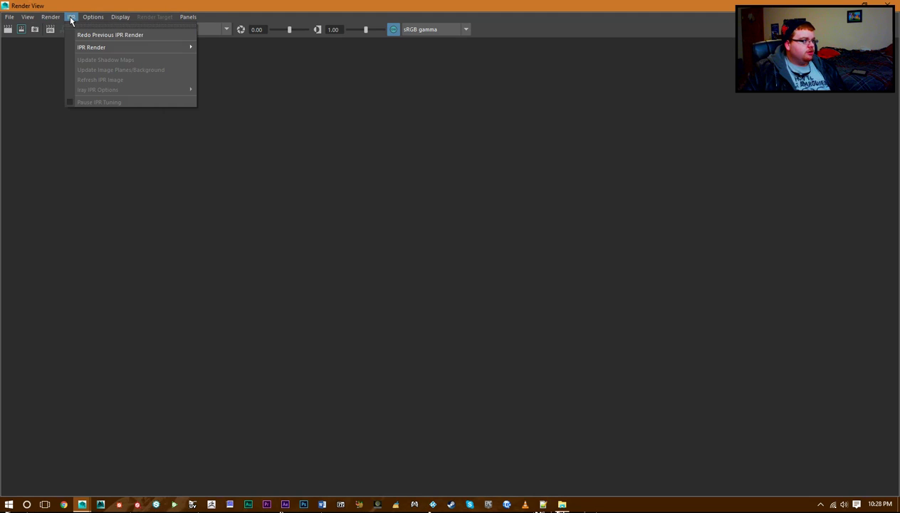
mouse_move(109, 50)
mouse_move(184, 47)
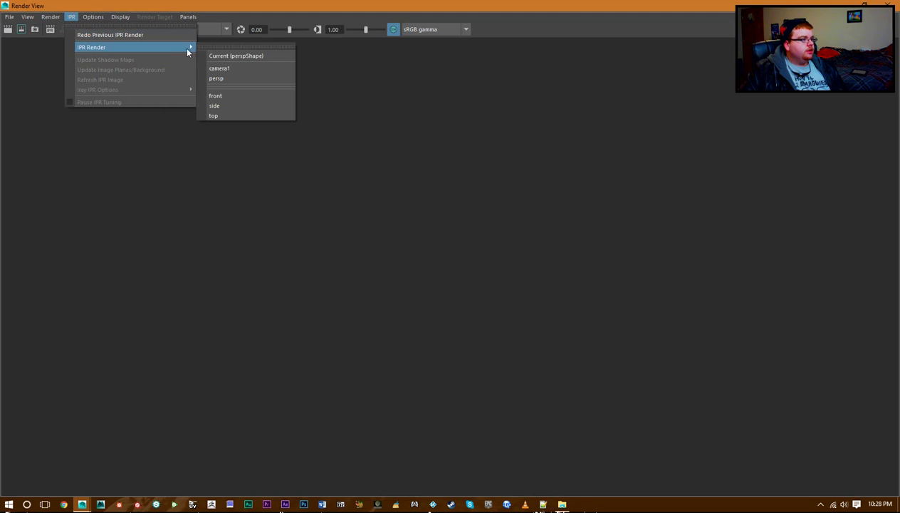
click(251, 79)
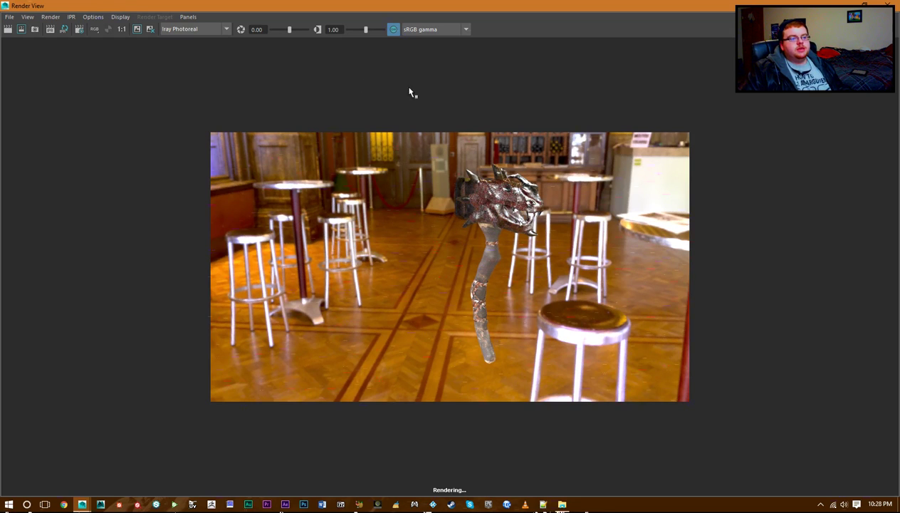
Tile the Render View and the main Maya window side by side and reposition the hammer in the perspective view.
drag(523, 8, 1, 112)
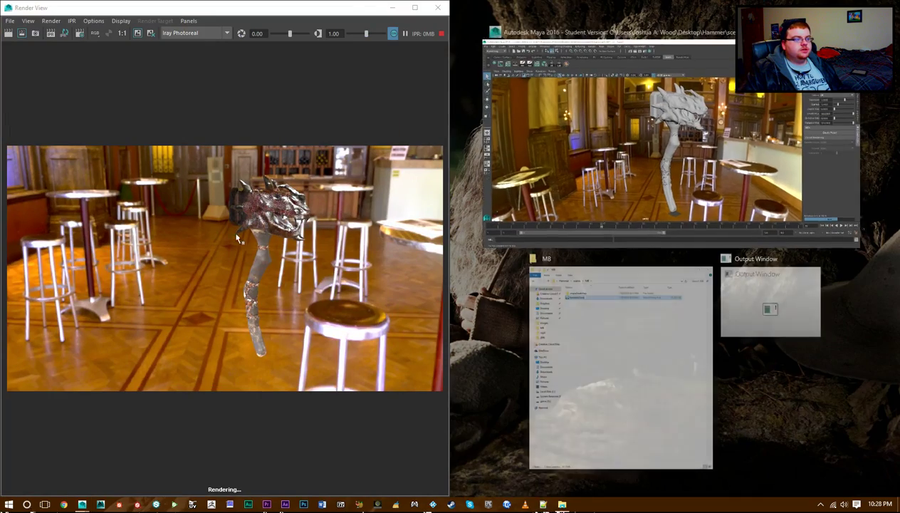
click(621, 146)
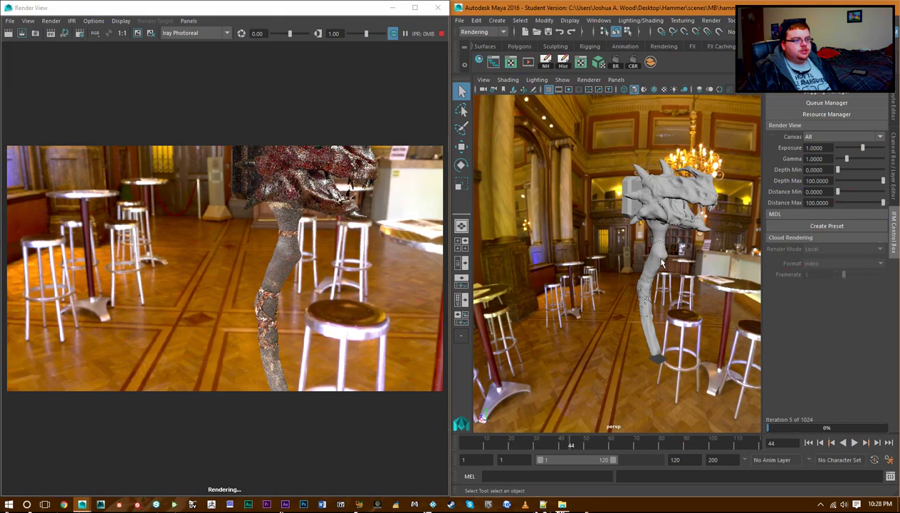
alt+middle_drag(666, 229, 629, 254)
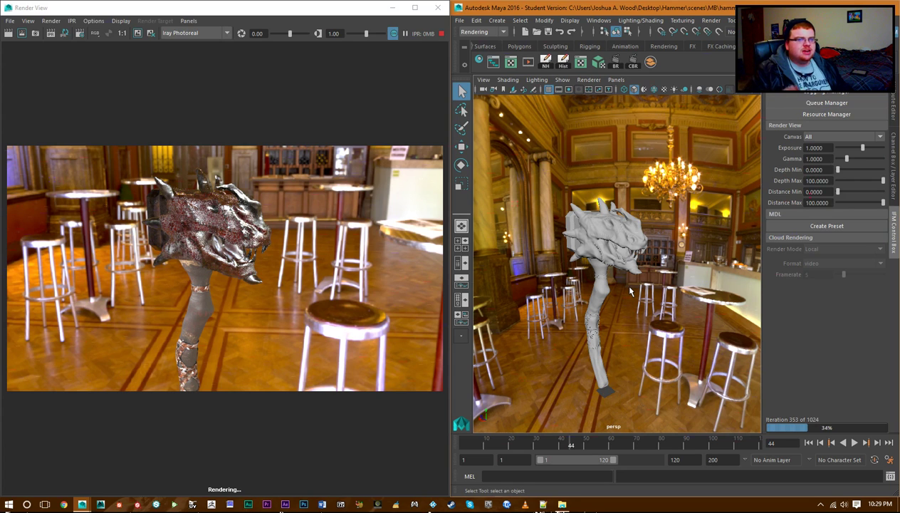
Examine the dragon head up close in the live IPR render, and pull back to view the hammer.
scroll(648, 219, up, 3)
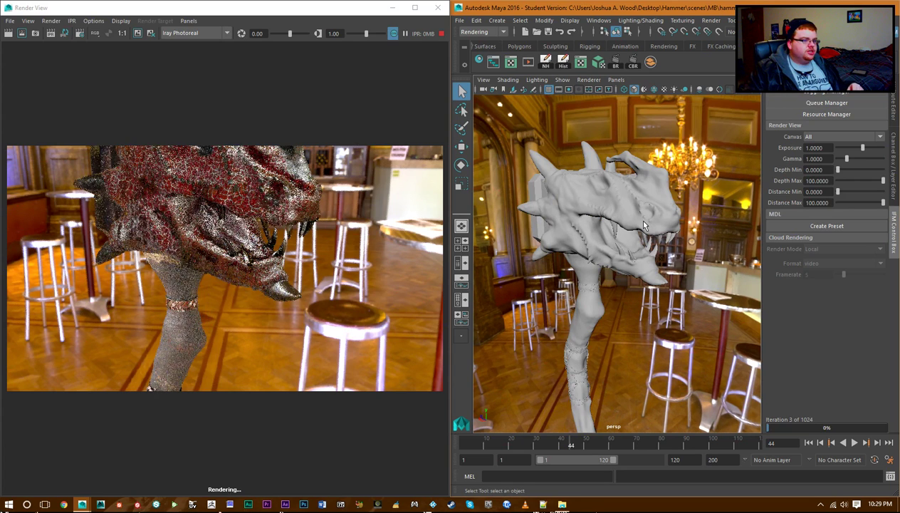
alt+middle_drag(333, 188, 336, 206)
alt+middle_drag(627, 191, 621, 214)
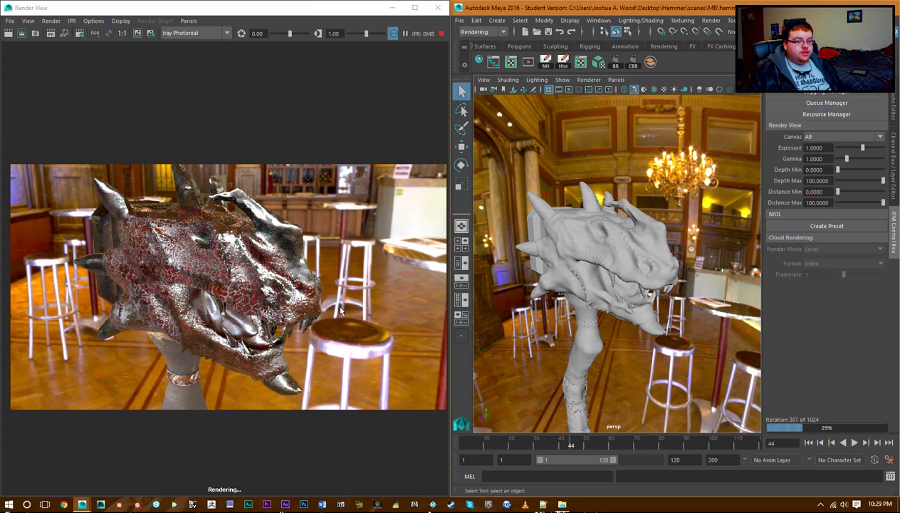
scroll(340, 311, down, 2)
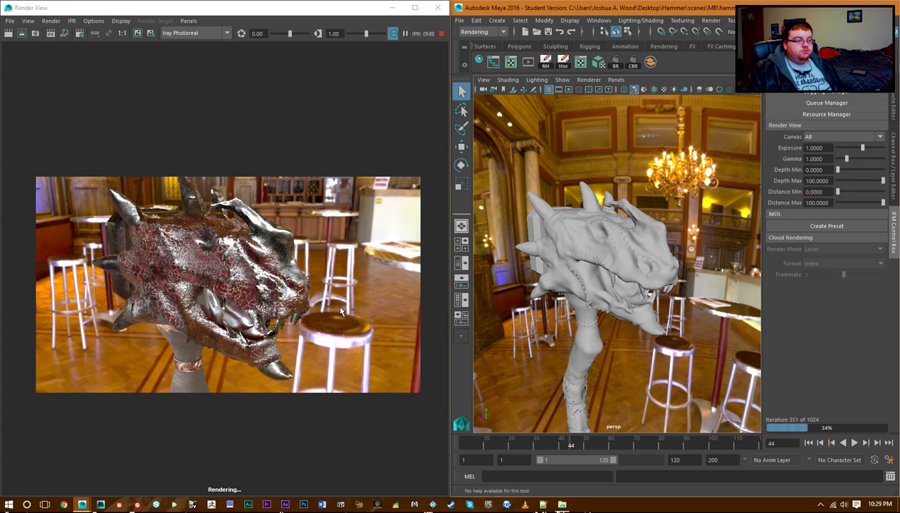
scroll(340, 311, up, 2)
scroll(548, 296, down, 6)
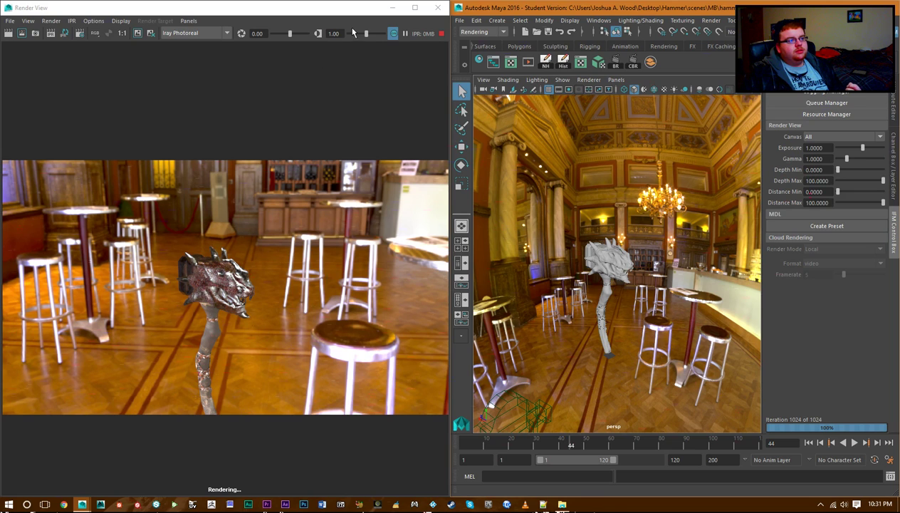
Maximize the Render View and change its view transform to Raw.
click(415, 7)
scroll(473, 207, up, 3)
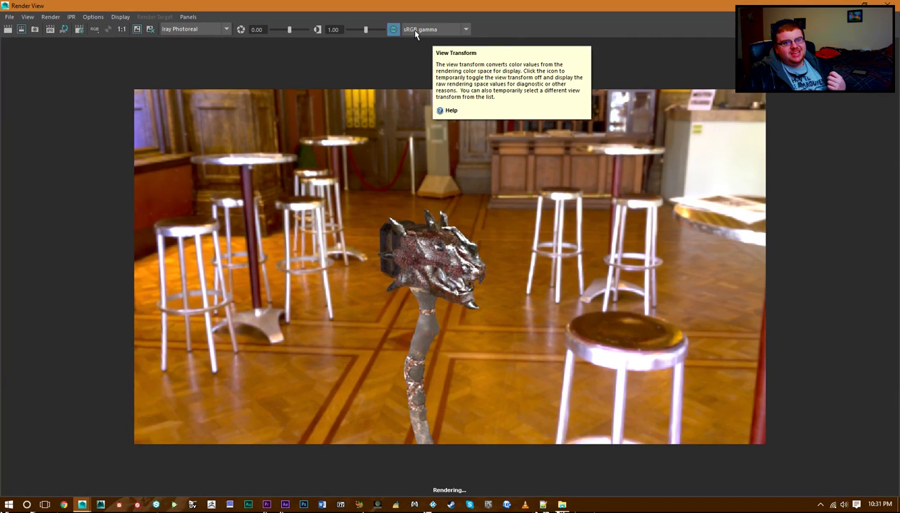
click(418, 30)
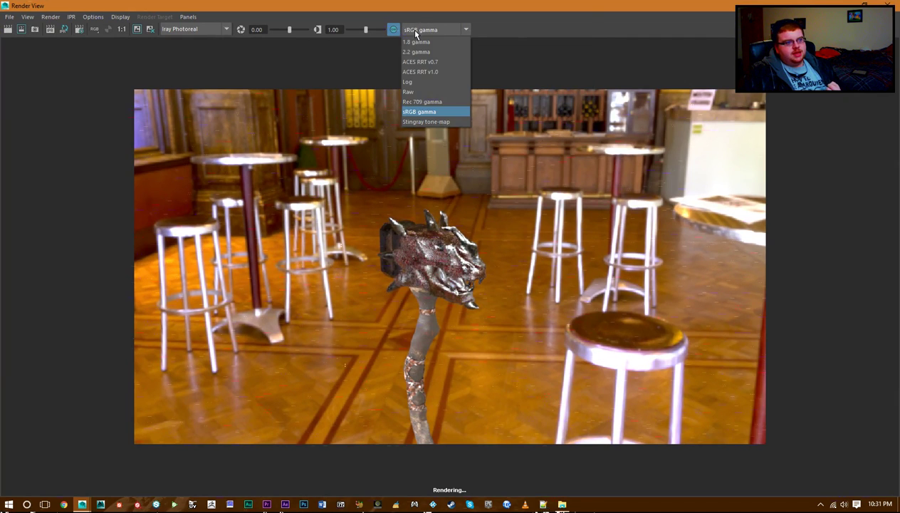
click(419, 92)
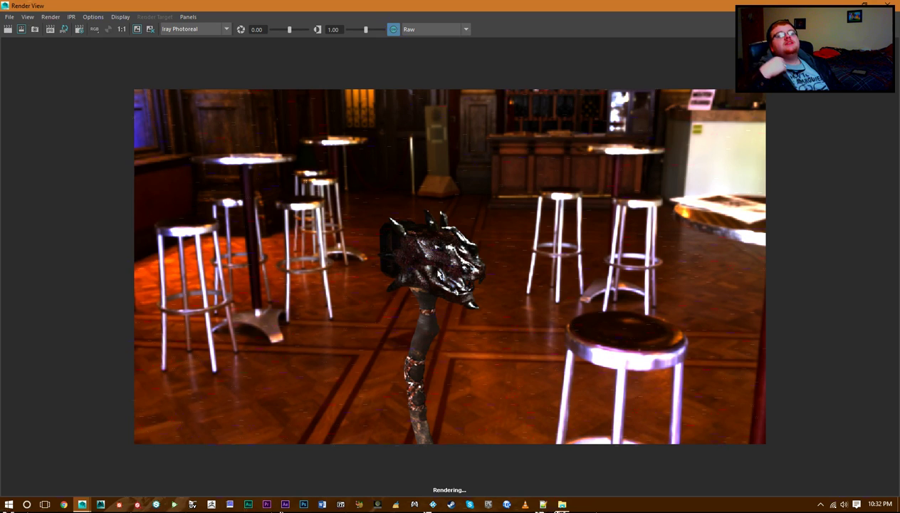
Stop the IPR render, maximize the main Maya window and minimize the Render View.
double_click(523, 8)
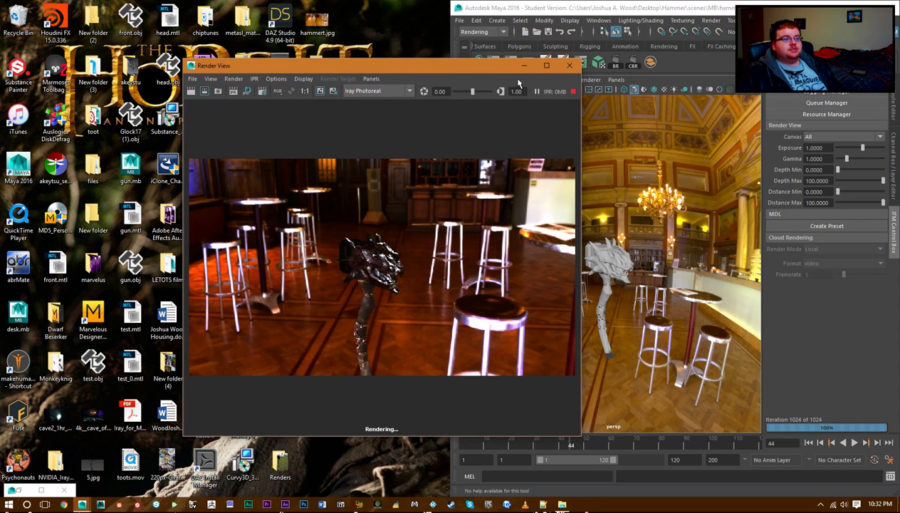
click(572, 92)
click(672, 10)
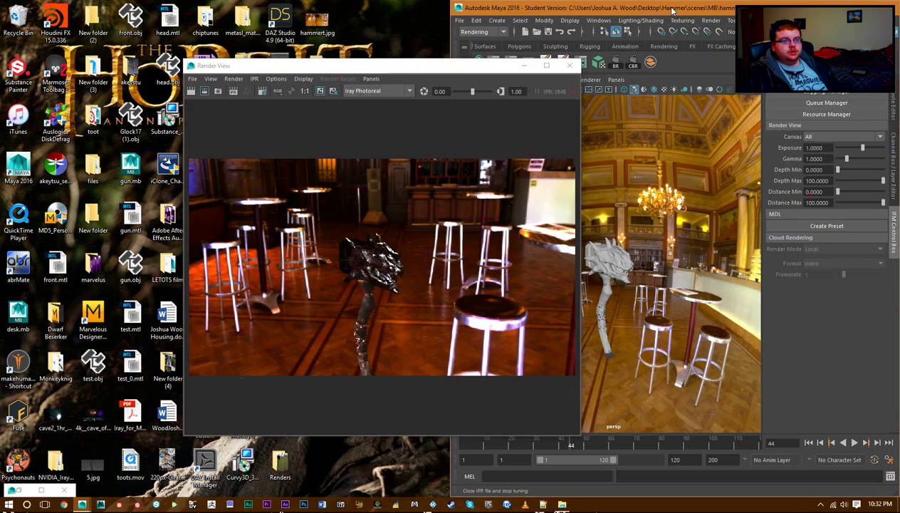
double_click(672, 9)
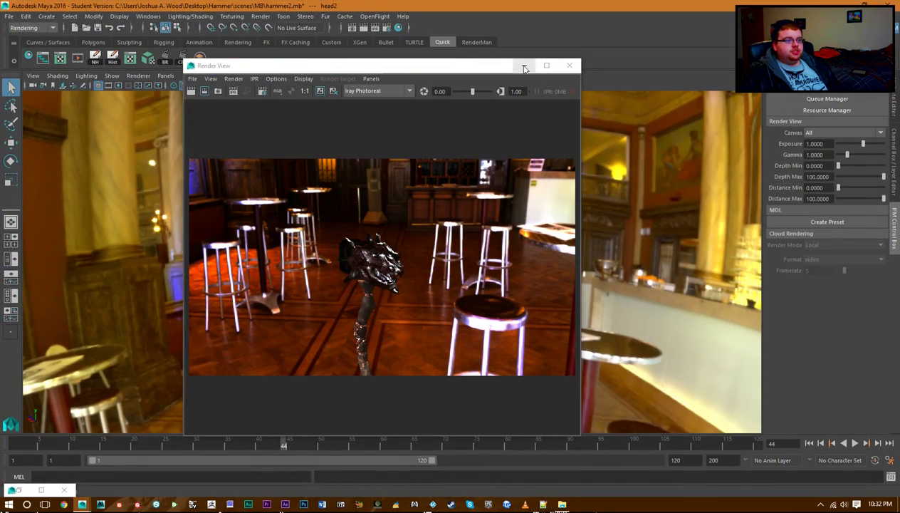
click(524, 65)
Restore the Hypershade at full size and show the properties of the ifmBackscatter4 material.
click(20, 490)
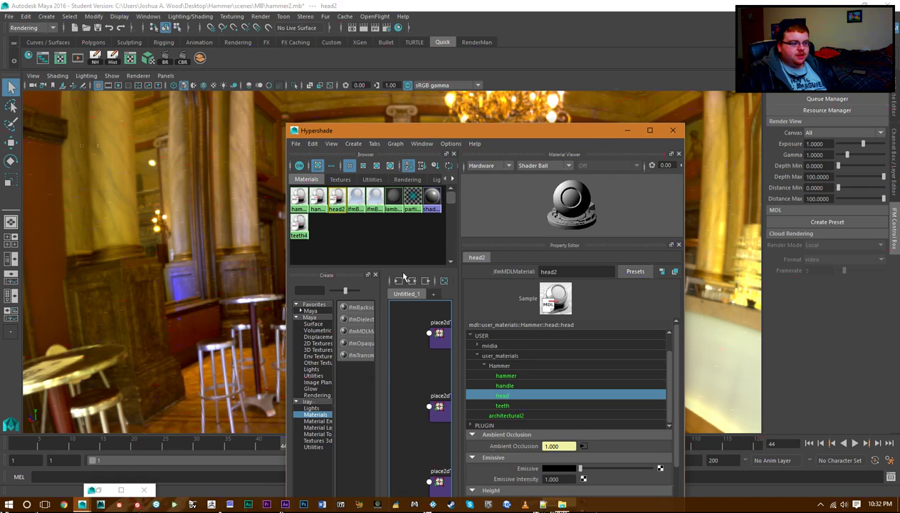
click(649, 131)
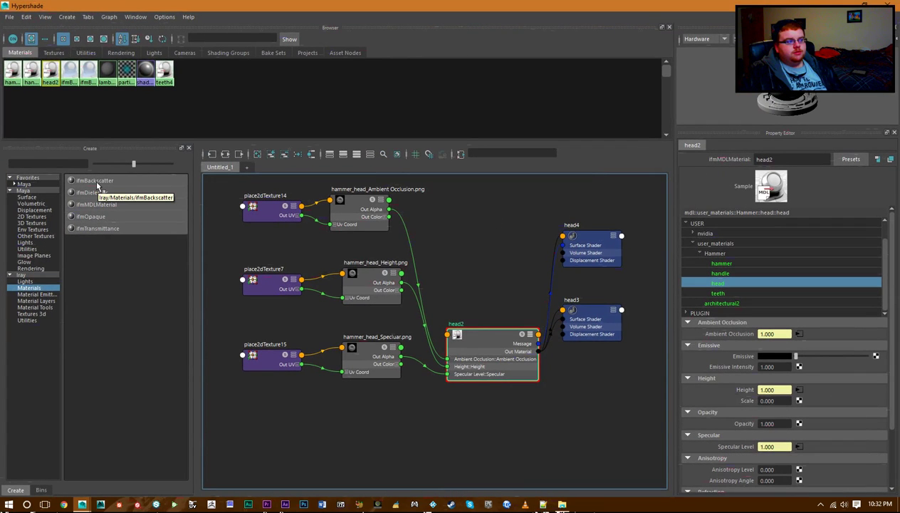
click(70, 77)
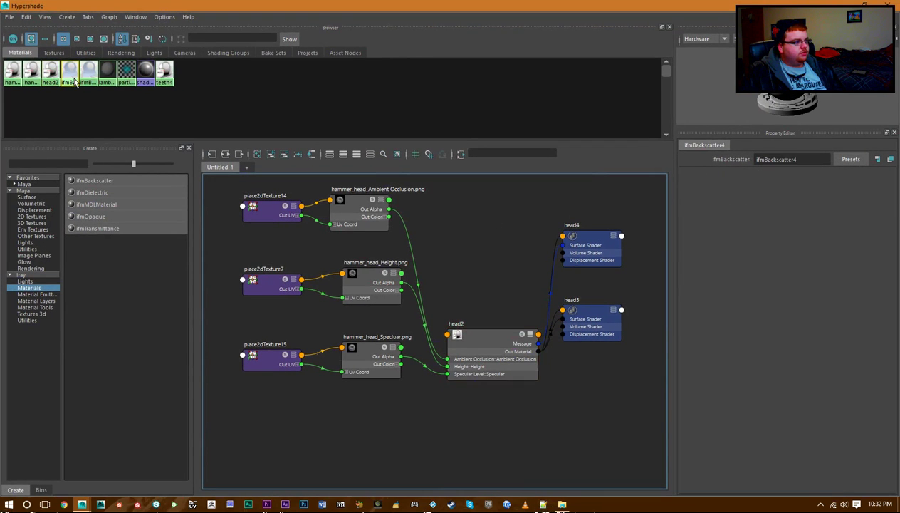